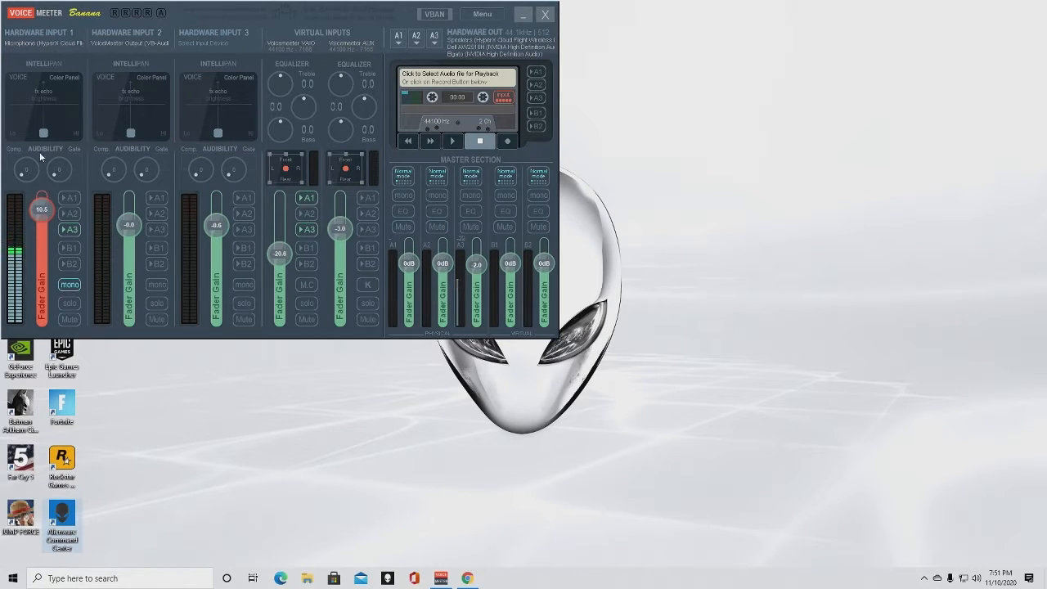
- Review the device choices available for Hardware Input 1
{"action": "left_click", "coordinate": [43, 39]}
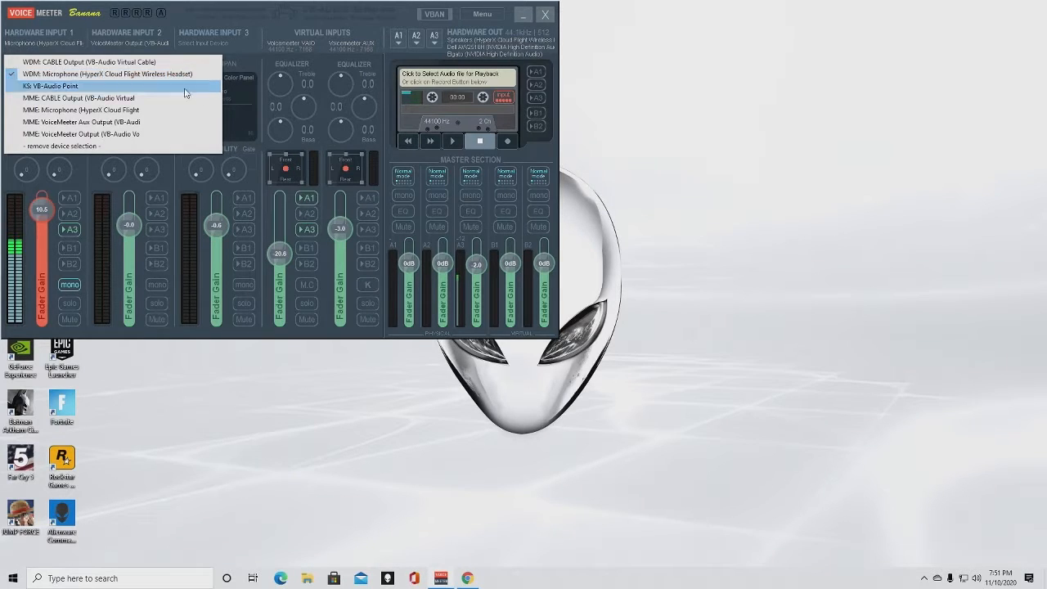
{"action": "right_click", "coordinate": [975, 581]}
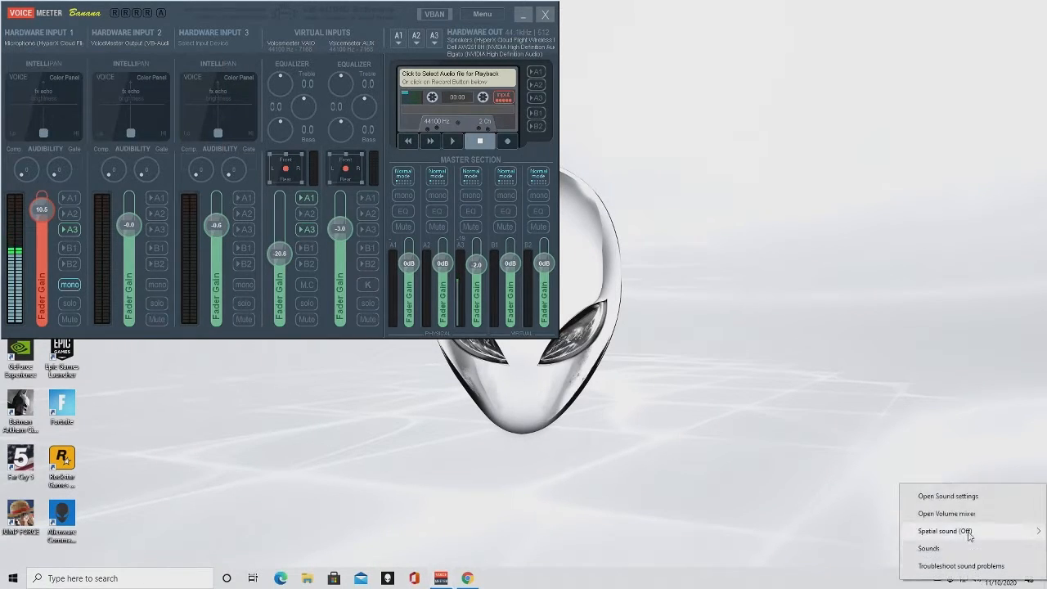
{"action": "left_click", "coordinate": [959, 377]}
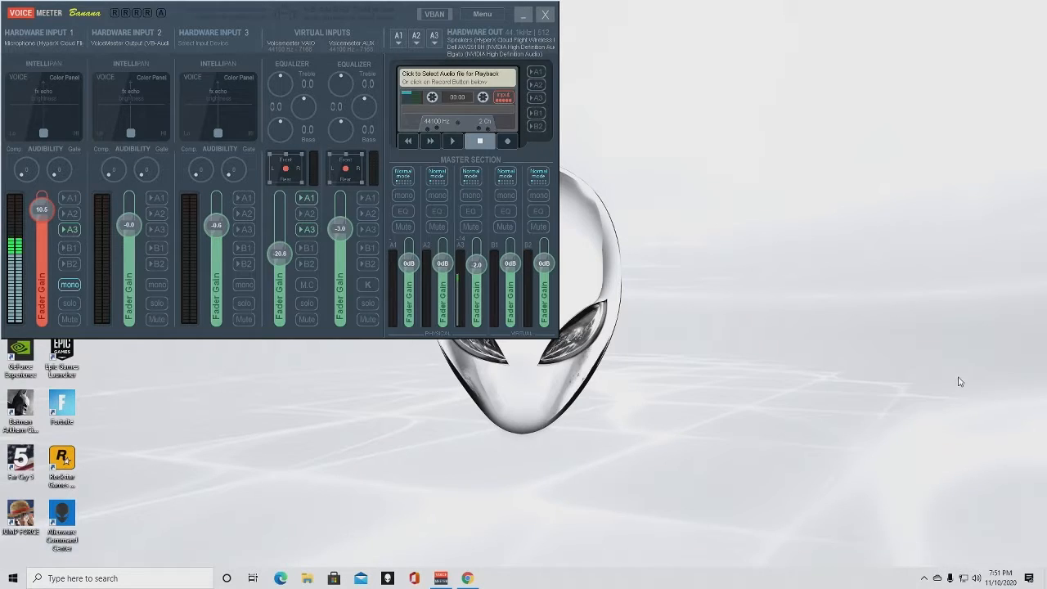
- Open the Windows Sound window on its playback devices and place it beside the mixer
{"action": "right_click", "coordinate": [978, 577]}
{"action": "left_click", "coordinate": [964, 547]}
{"action": "left_click_drag", "start_coordinate": [190, 108], "coordinate": [765, 124]}
{"action": "left_click", "coordinate": [697, 144]}
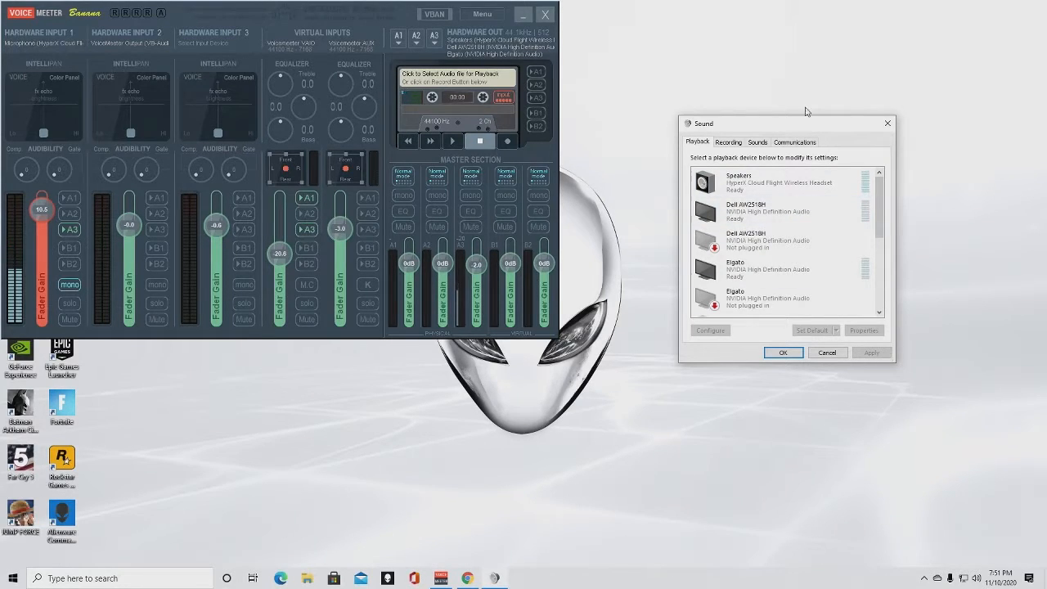
- Examine the default-device options of VoiceMeeter Input and VoiceMeeter Aux Input among the playback devices
{"action": "scroll", "coordinate": [777, 223], "scroll_direction": "down", "scroll_amount": 2}
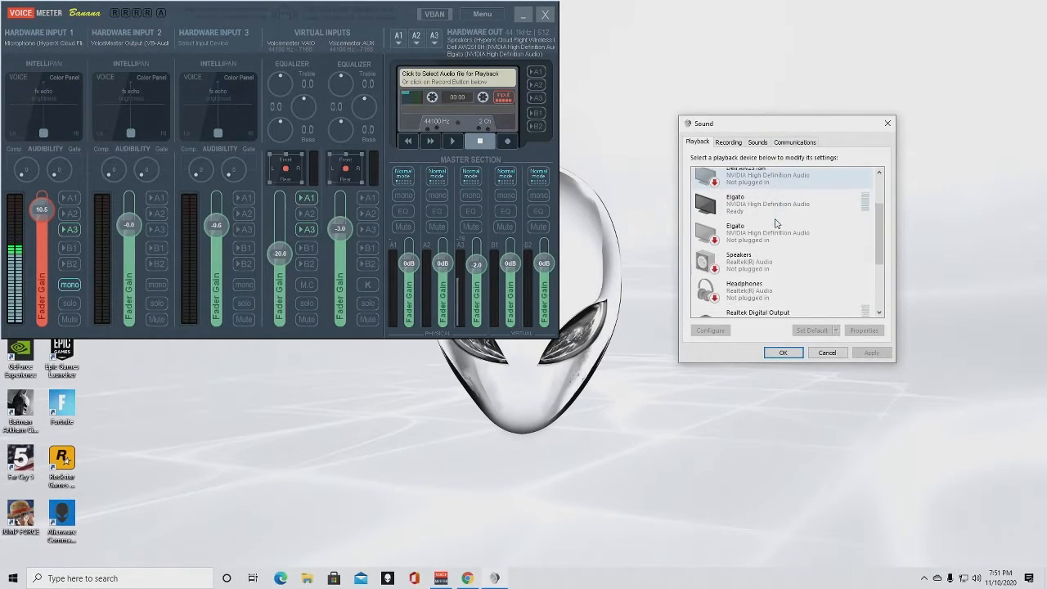
{"action": "scroll", "coordinate": [775, 223], "scroll_direction": "down", "scroll_amount": 2}
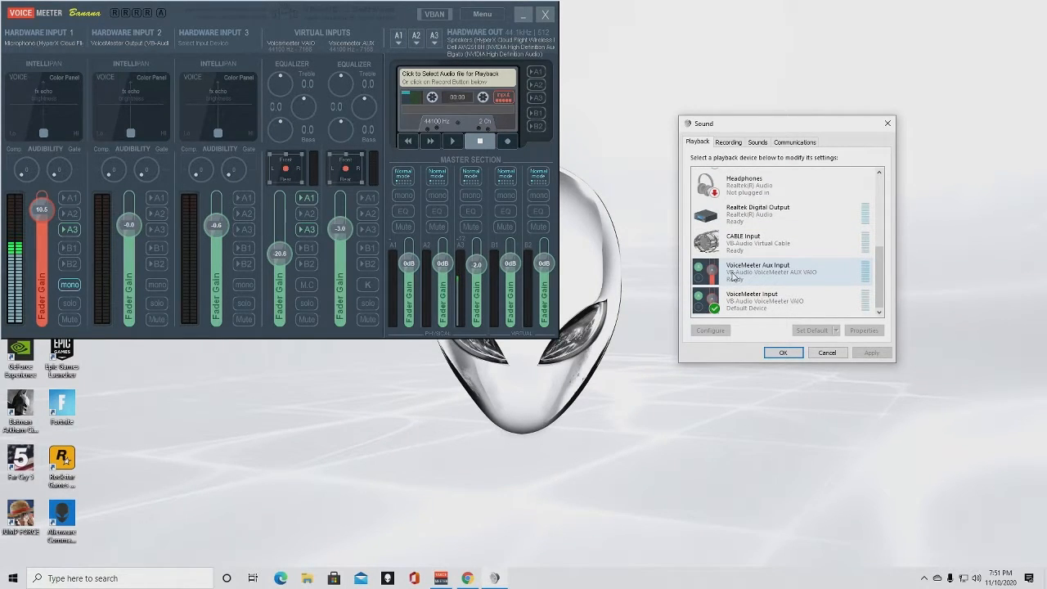
{"action": "right_click", "coordinate": [763, 306]}
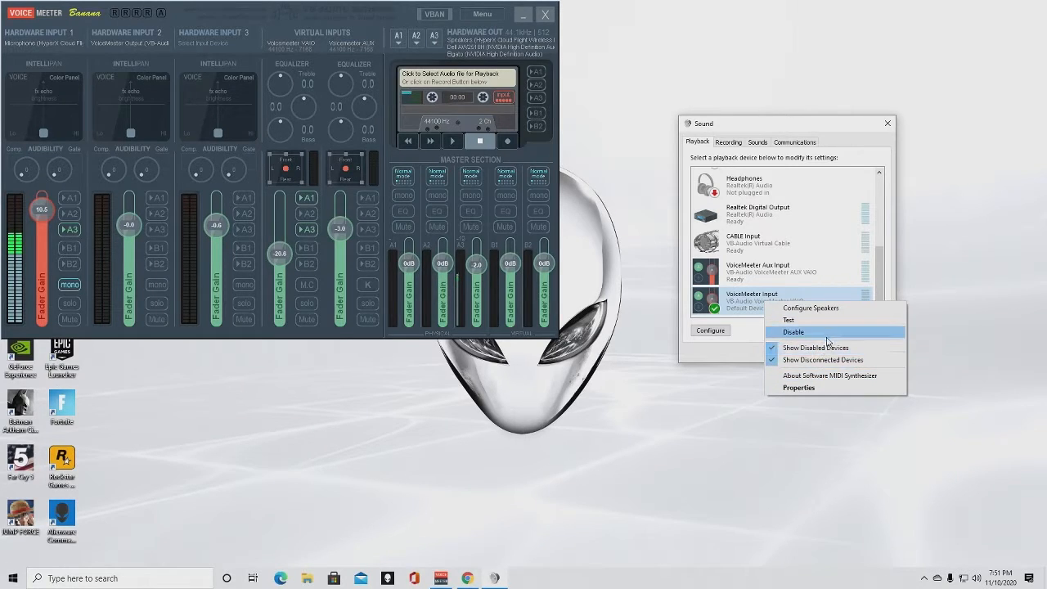
{"action": "right_click", "coordinate": [735, 278]}
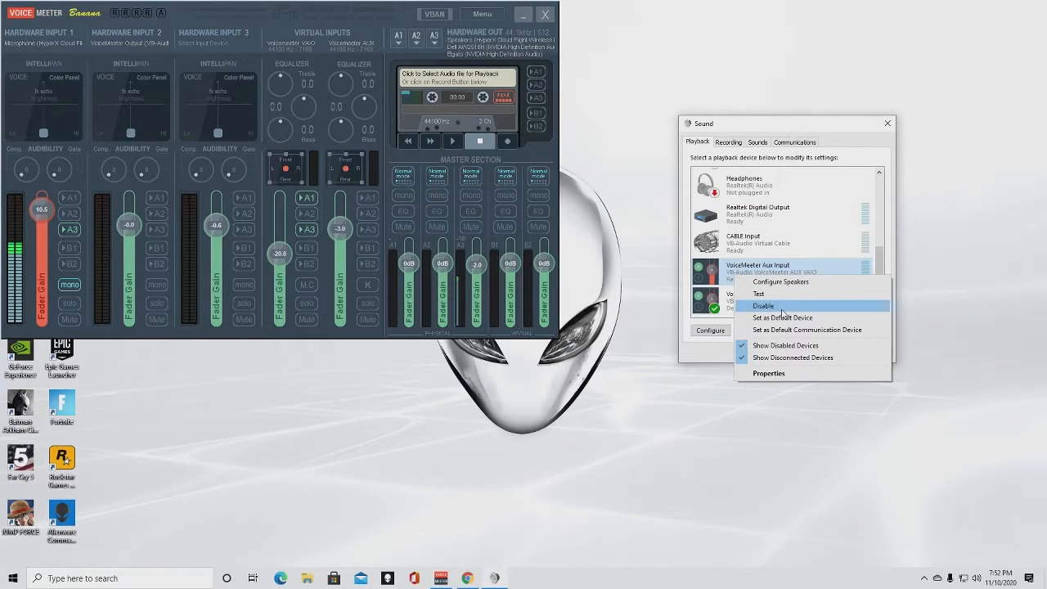
{"action": "left_click", "coordinate": [709, 353]}
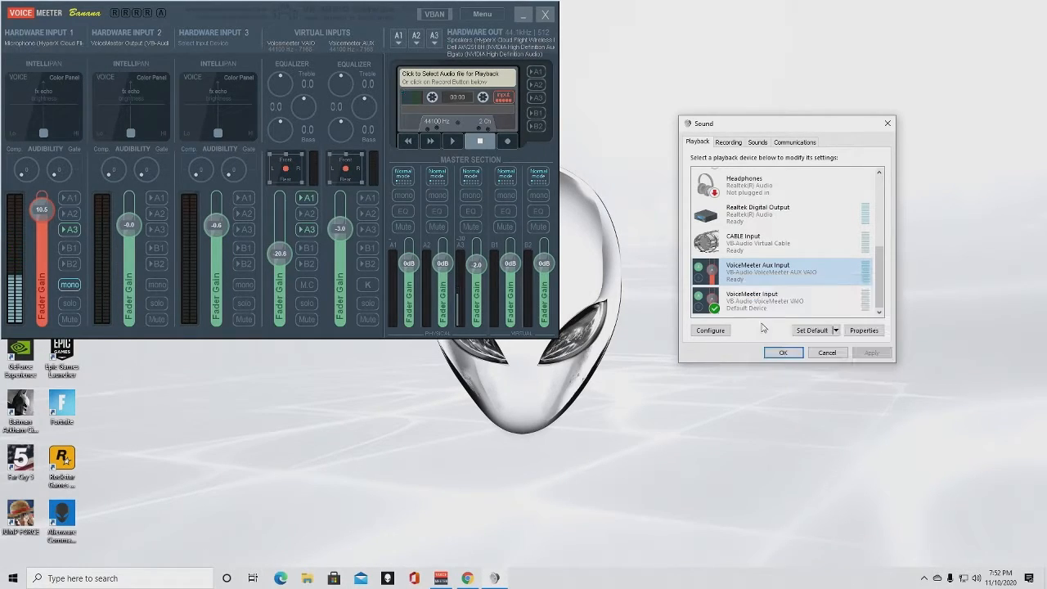
- Examine the default-device options of the HyperX headset microphone and Jack Mic among the recording devices
{"action": "left_click", "coordinate": [735, 143]}
{"action": "left_click", "coordinate": [763, 187]}
{"action": "right_click", "coordinate": [763, 186]}
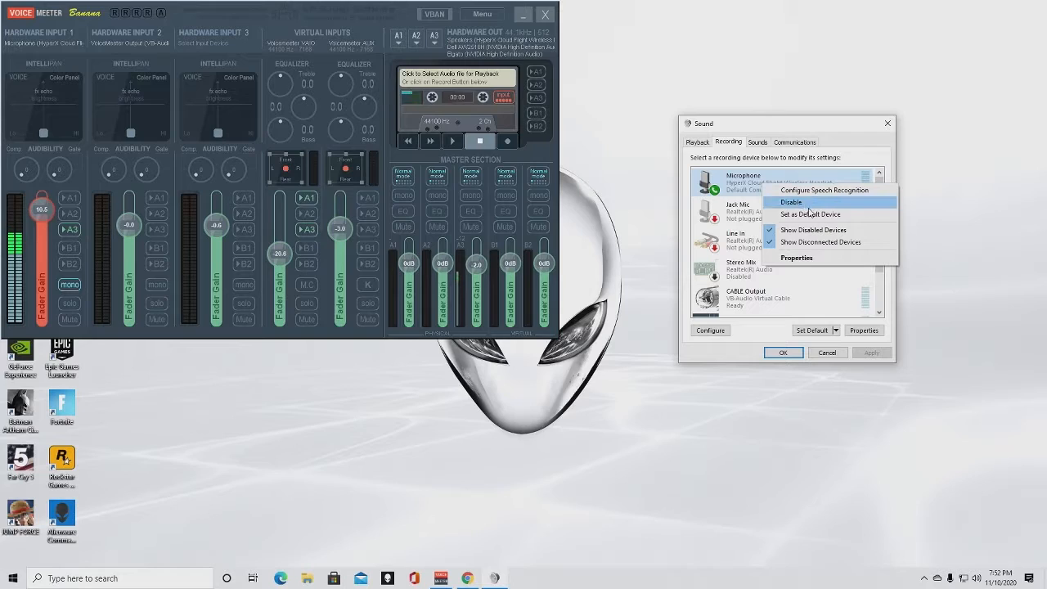
{"action": "right_click", "coordinate": [740, 214]}
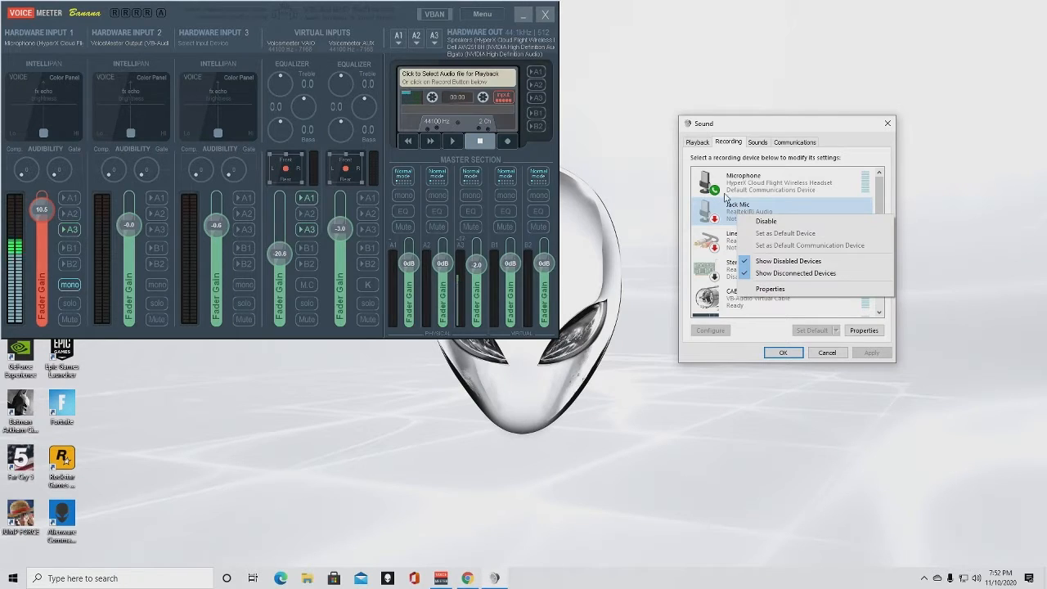
- Examine the default-device options of VoiceMeeter Output and VoiceMeeter Aux Output among the recording devices
{"action": "left_click_drag", "start_coordinate": [879, 202], "coordinate": [880, 241]}
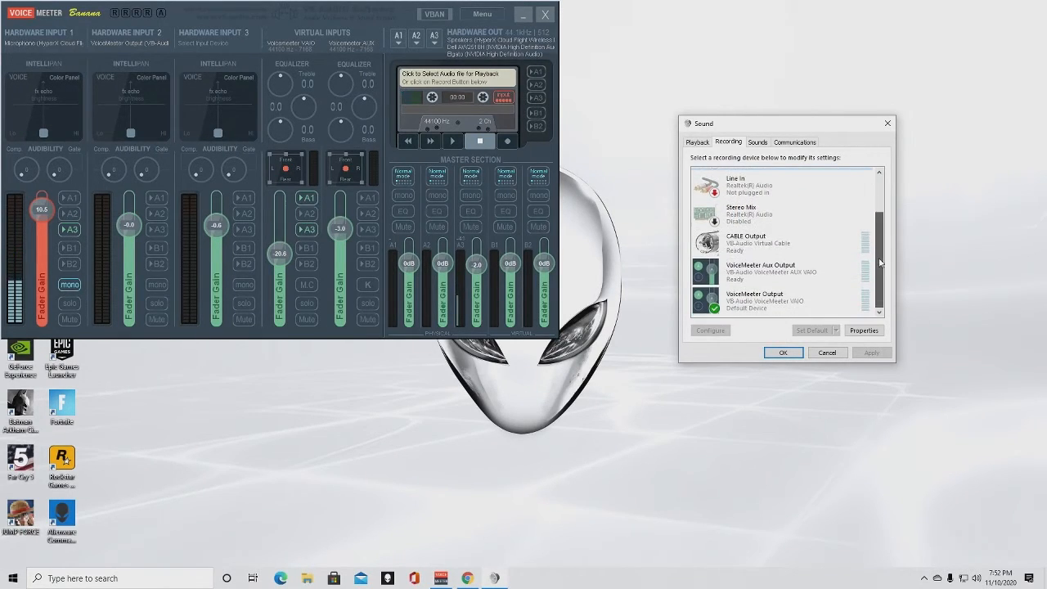
{"action": "right_click", "coordinate": [769, 301]}
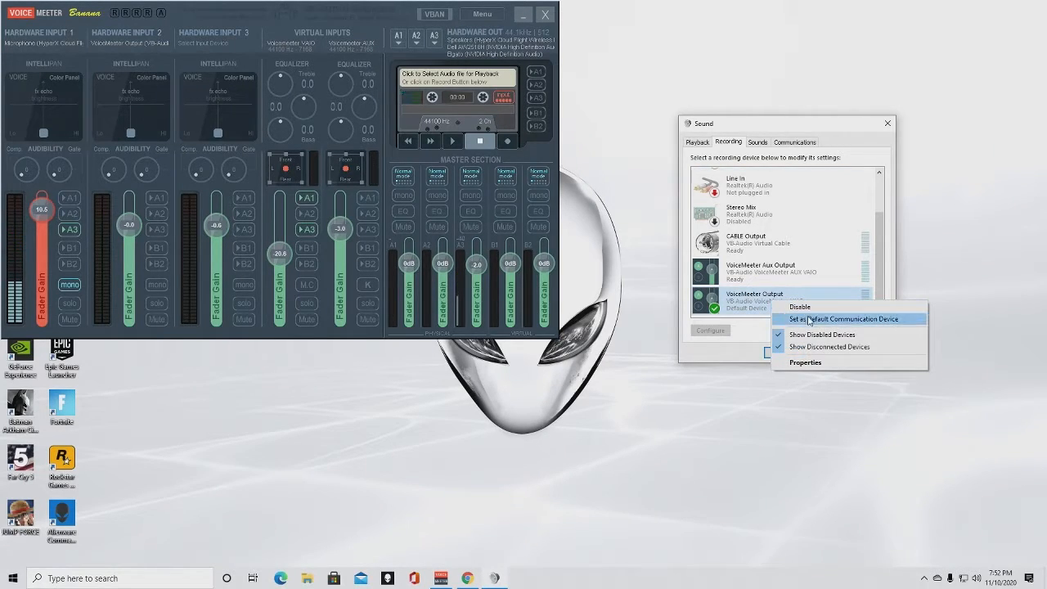
{"action": "left_click", "coordinate": [745, 272]}
{"action": "right_click", "coordinate": [745, 274]}
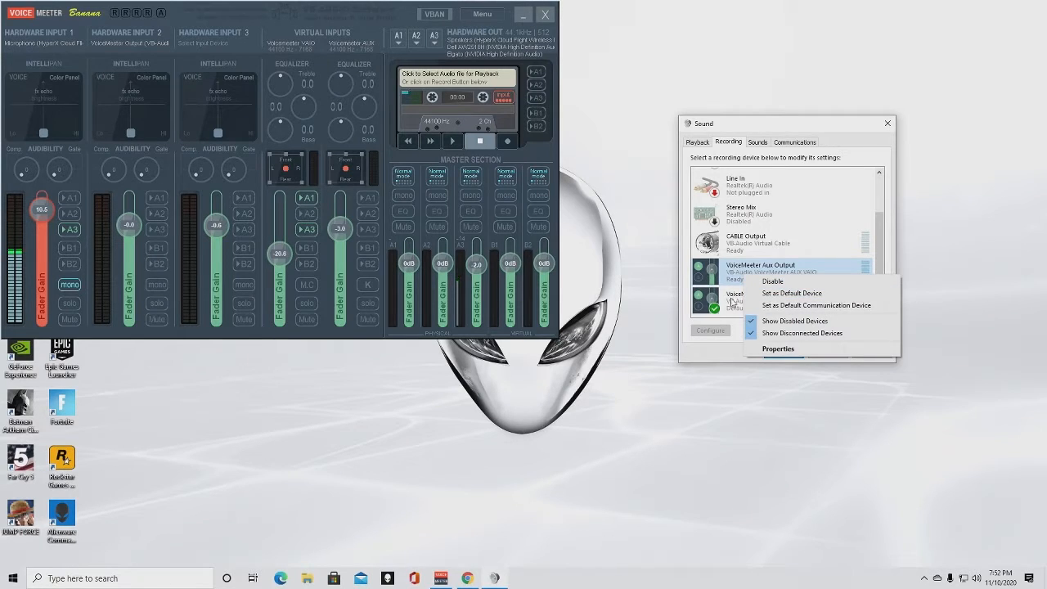
{"action": "left_click", "coordinate": [732, 299]}
{"action": "right_click", "coordinate": [733, 302]}
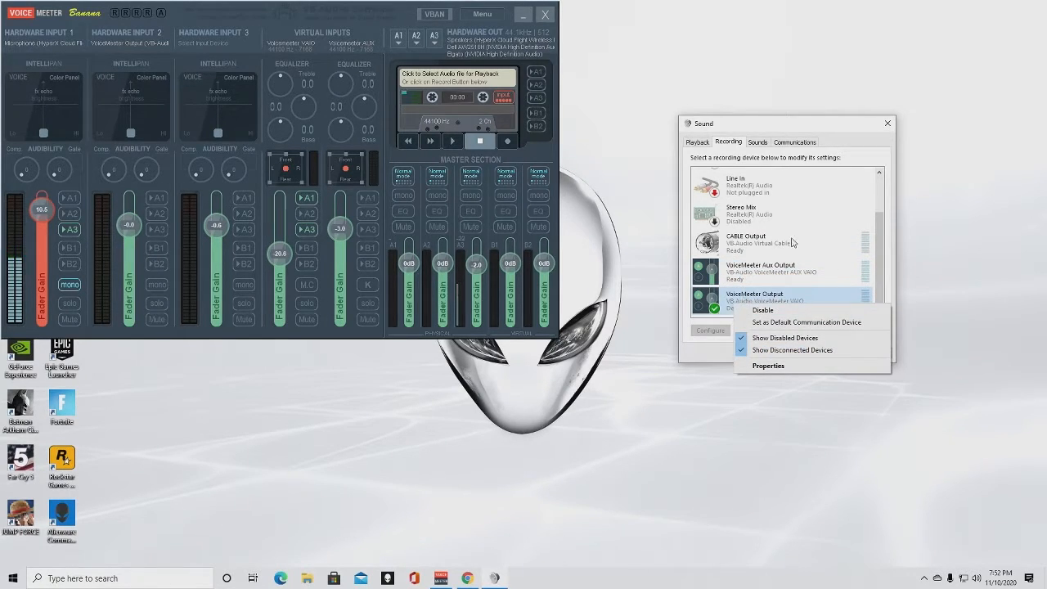
{"action": "left_click", "coordinate": [940, 294]}
- Return to the playback devices and recheck the default options of VoiceMeeter Aux Input and VoiceMeeter Input
{"action": "scroll", "coordinate": [818, 229], "scroll_direction": "up", "scroll_amount": 1}
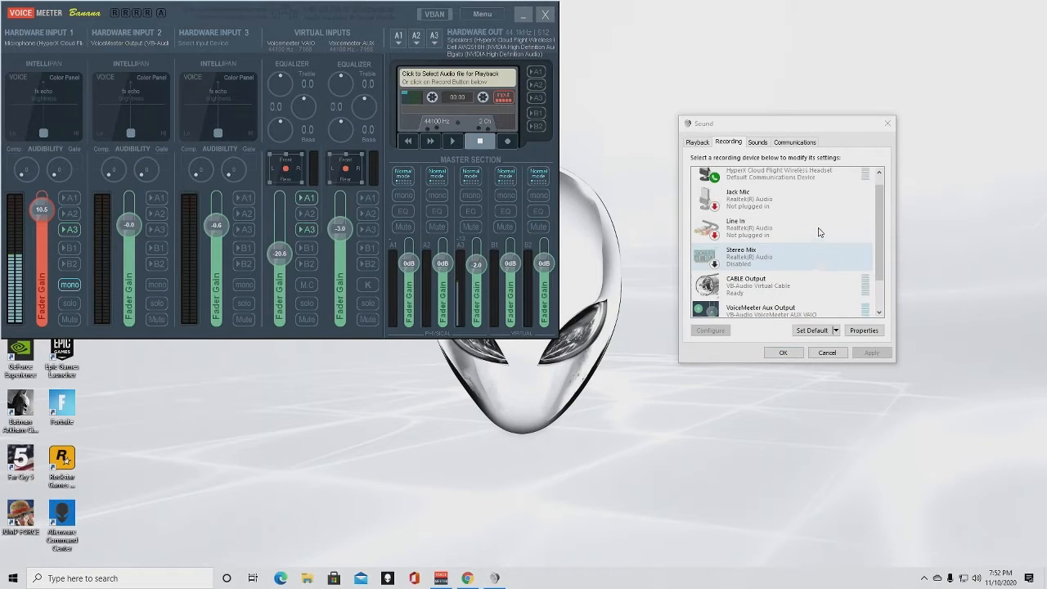
{"action": "scroll", "coordinate": [817, 229], "scroll_direction": "up", "scroll_amount": 1}
{"action": "left_click", "coordinate": [696, 142]}
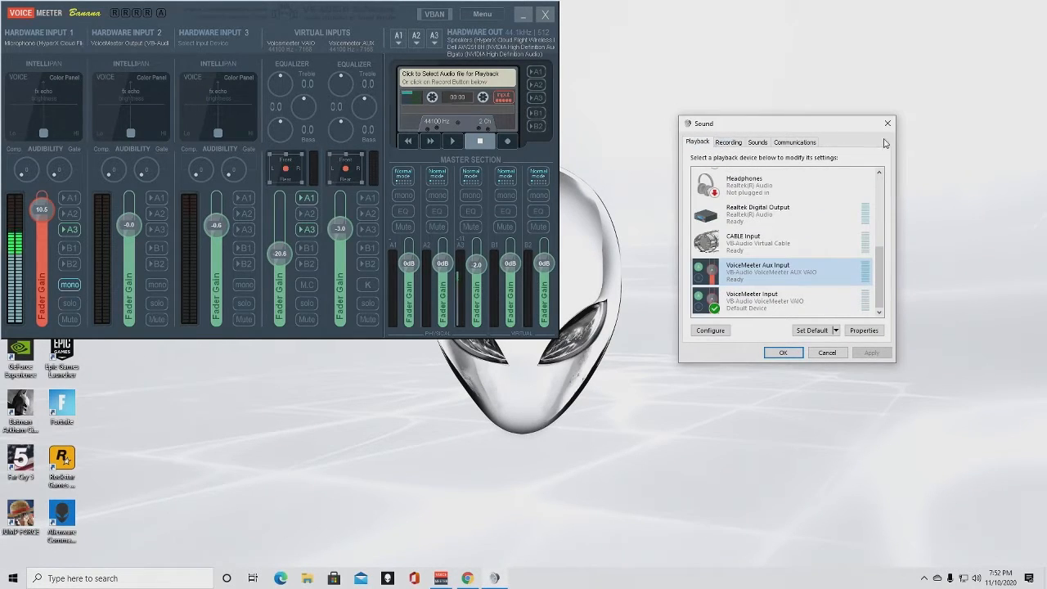
{"action": "mouse_move", "coordinate": [881, 280]}
{"action": "left_mouse_down"}
{"action": "mouse_move", "coordinate": [880, 190]}
{"action": "mouse_move", "coordinate": [883, 280]}
{"action": "left_mouse_up"}
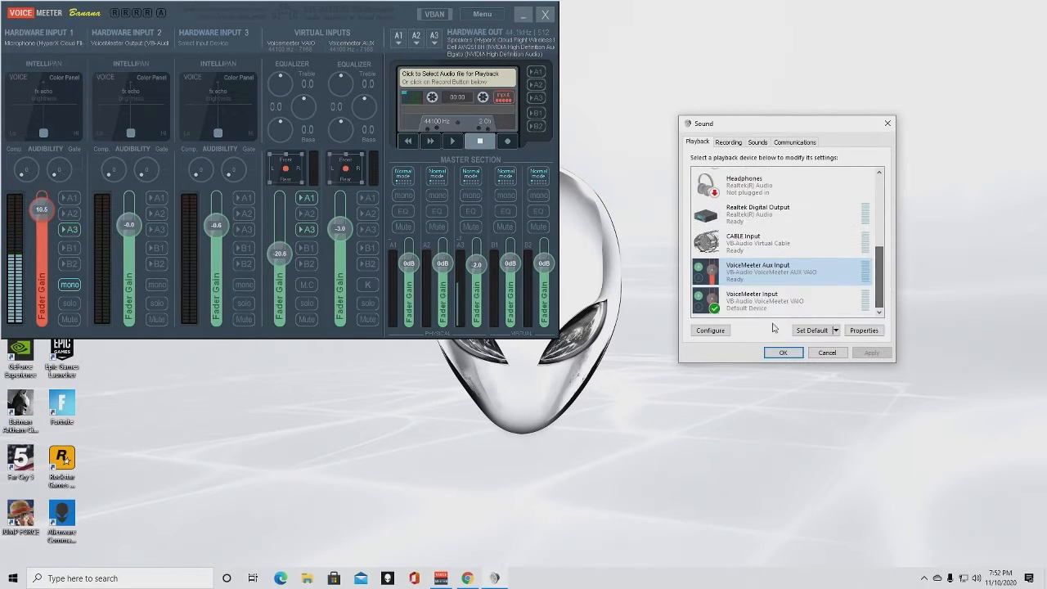
{"action": "right_click", "coordinate": [745, 268]}
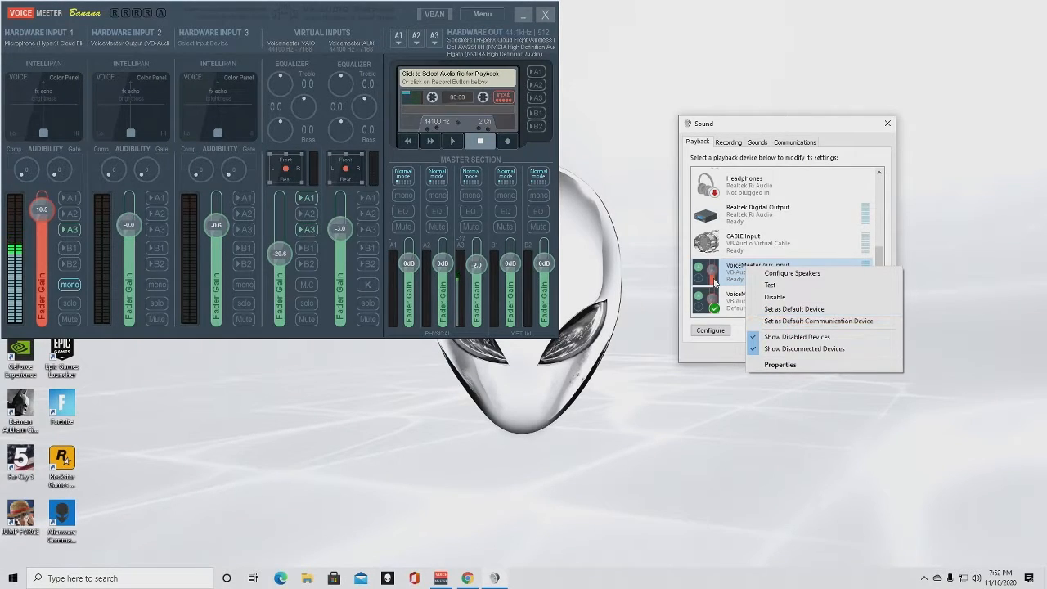
{"action": "left_click", "coordinate": [731, 311]}
{"action": "right_click", "coordinate": [730, 312]}
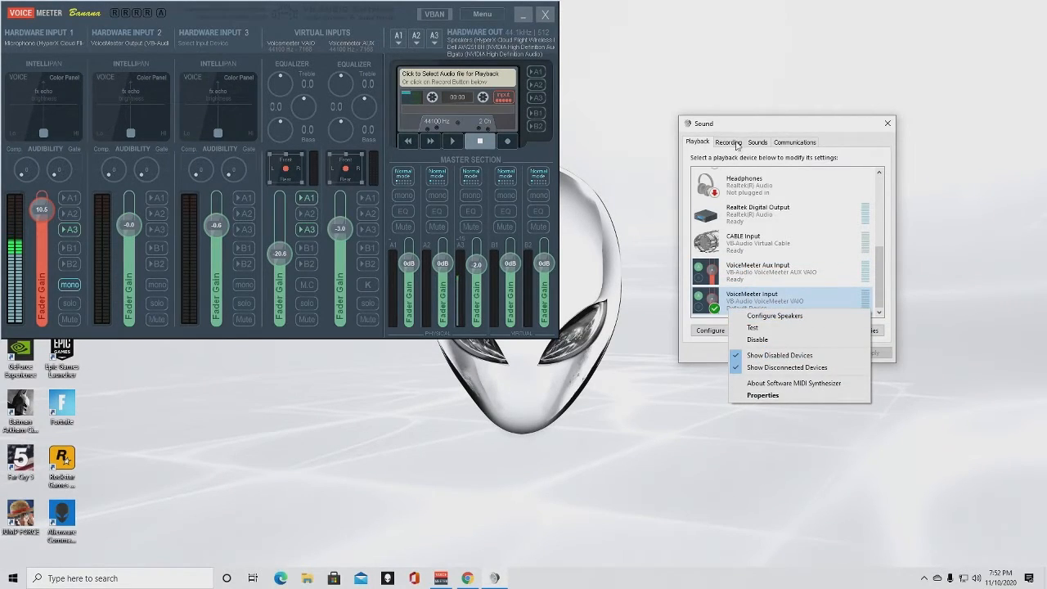
- Check the device choices for Hardware Input 2 and close the Sound window
{"action": "left_click", "coordinate": [139, 37]}
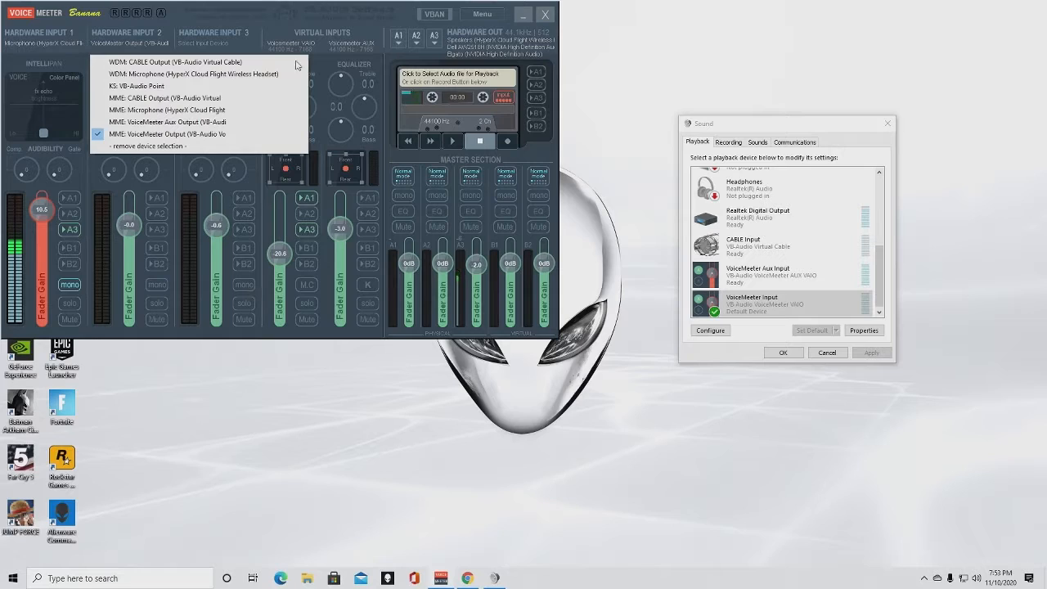
{"action": "left_click", "coordinate": [887, 126]}
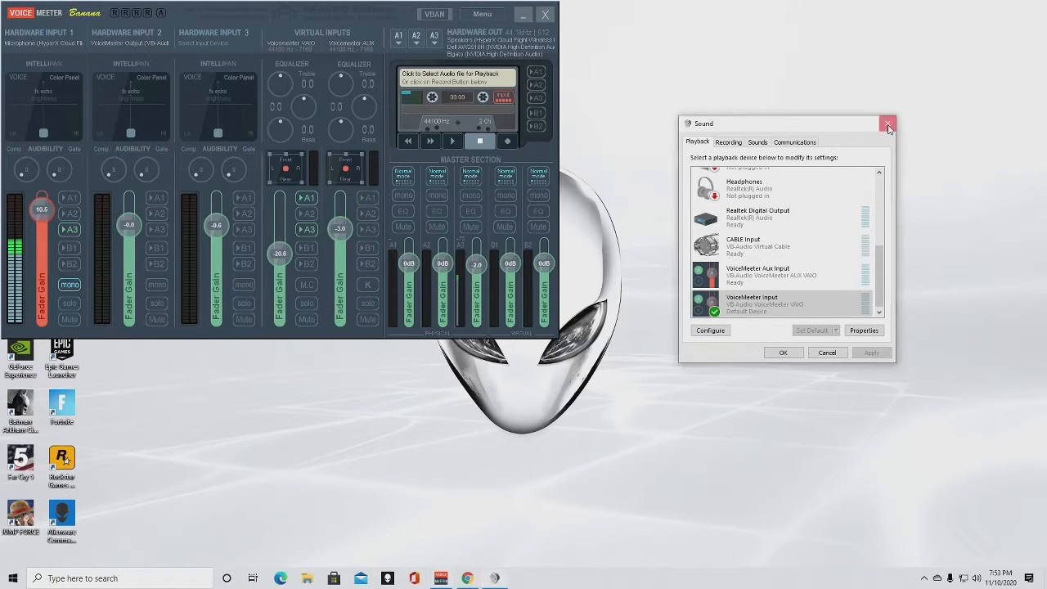
- Review the device assigned to each of the hardware outputs A1, A2 and A3
{"action": "left_click", "coordinate": [401, 42]}
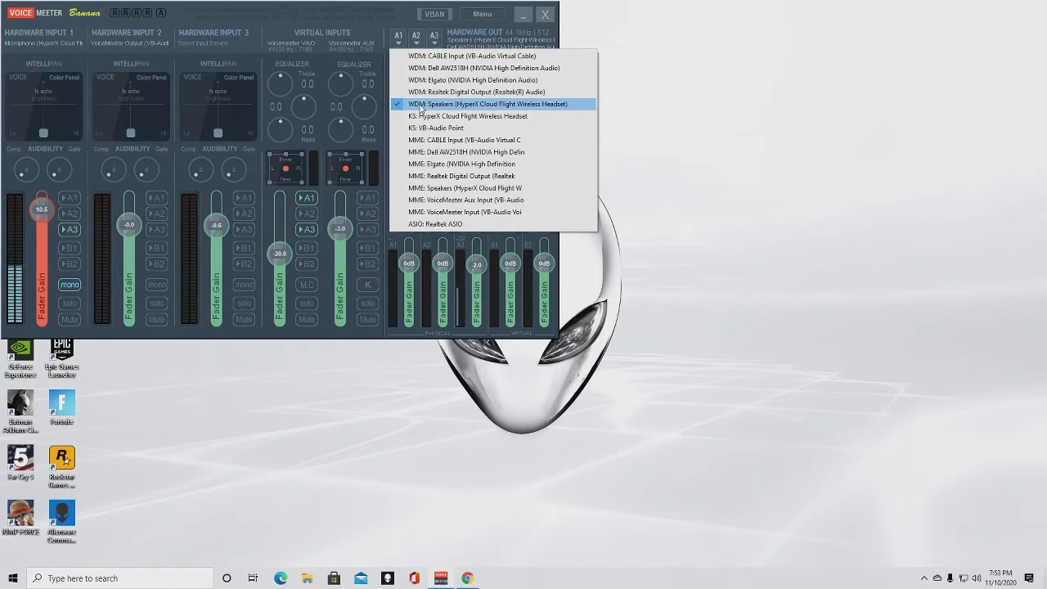
{"action": "left_click", "coordinate": [401, 21]}
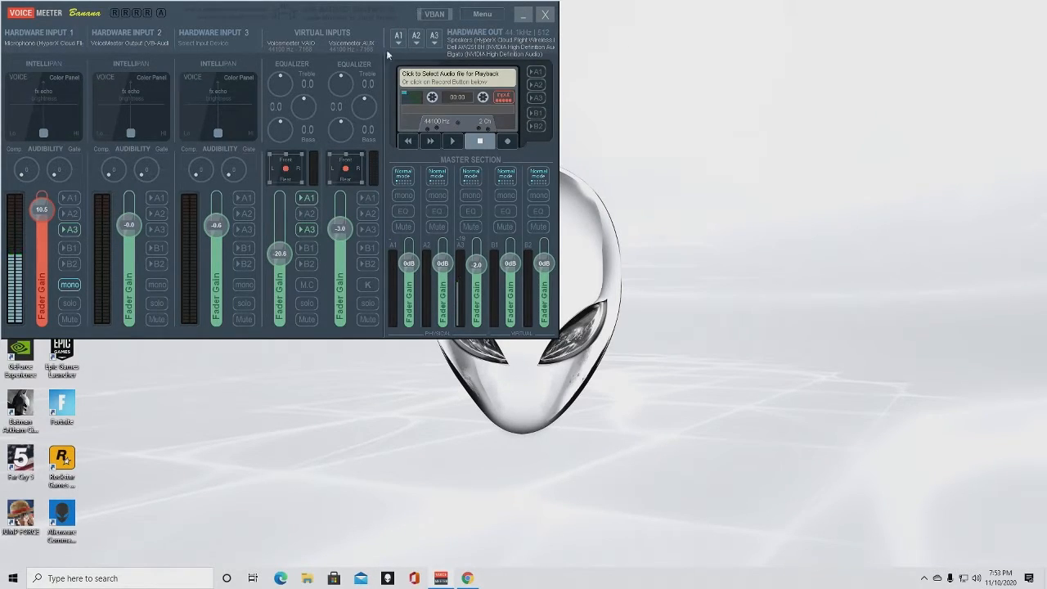
{"action": "left_click", "coordinate": [421, 39]}
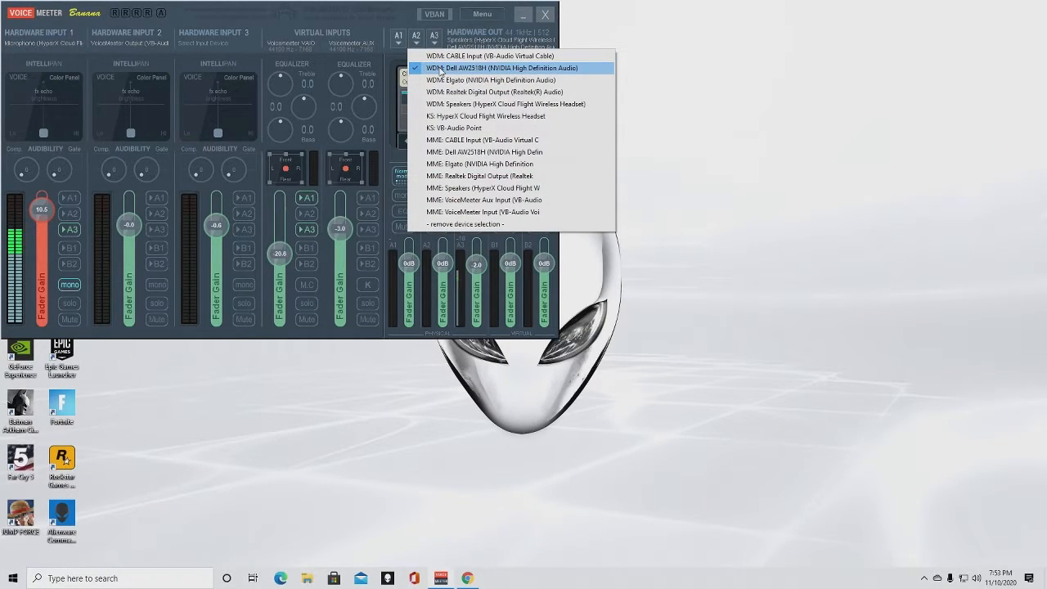
{"action": "left_click", "coordinate": [405, 22]}
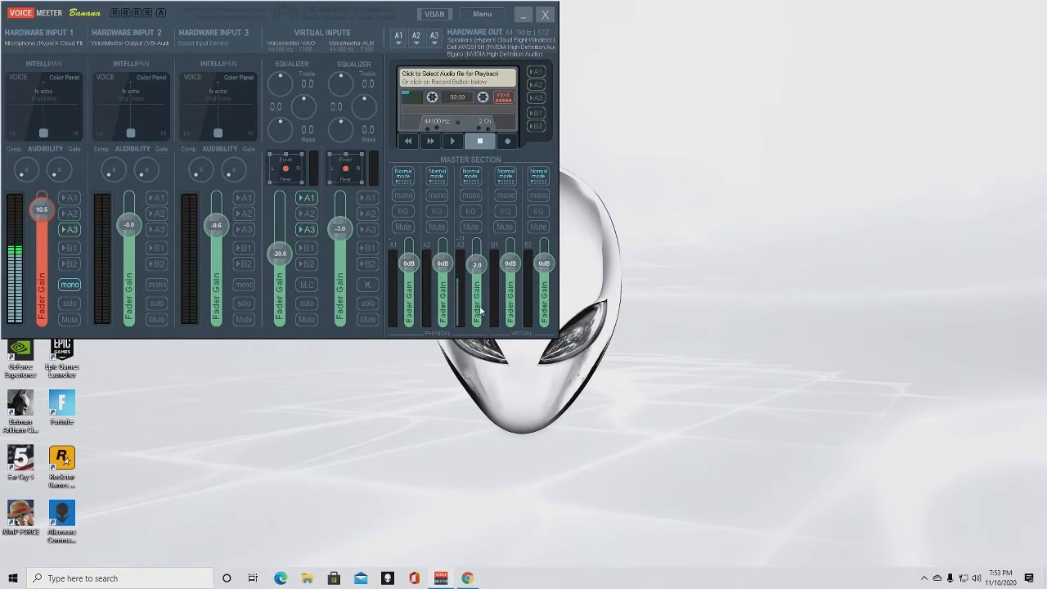
{"action": "left_click", "coordinate": [435, 38]}
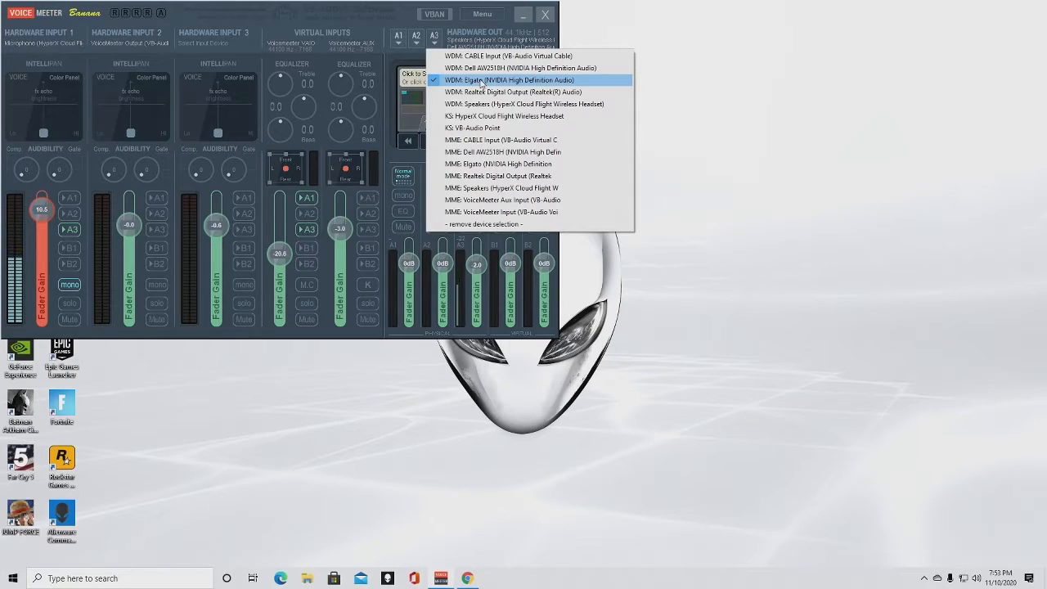
{"action": "left_click", "coordinate": [662, 27]}
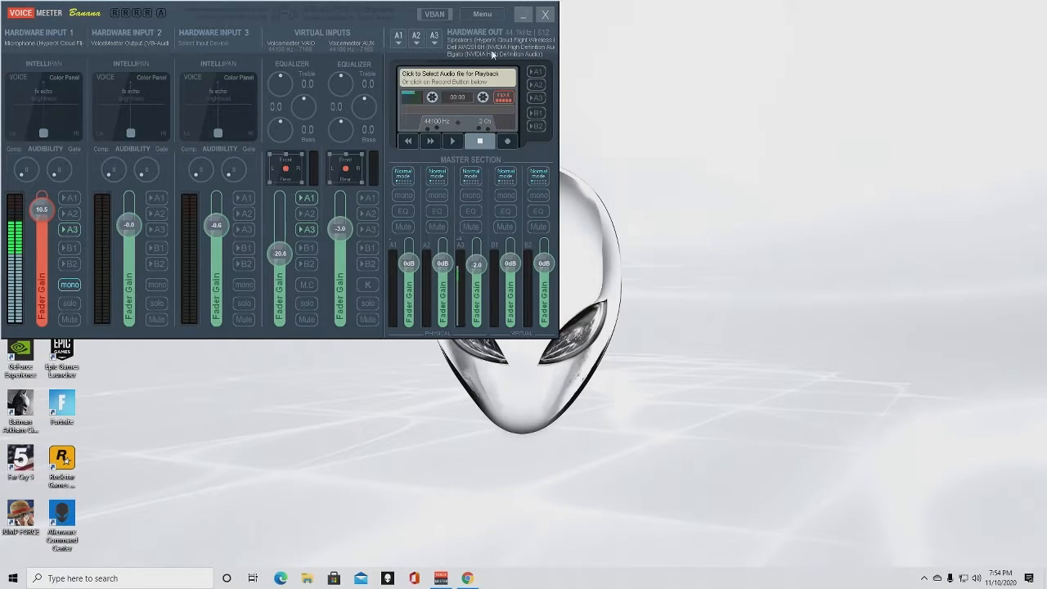
- Recheck which microphone device is assigned to Hardware Input 1
{"action": "left_click", "coordinate": [44, 38]}
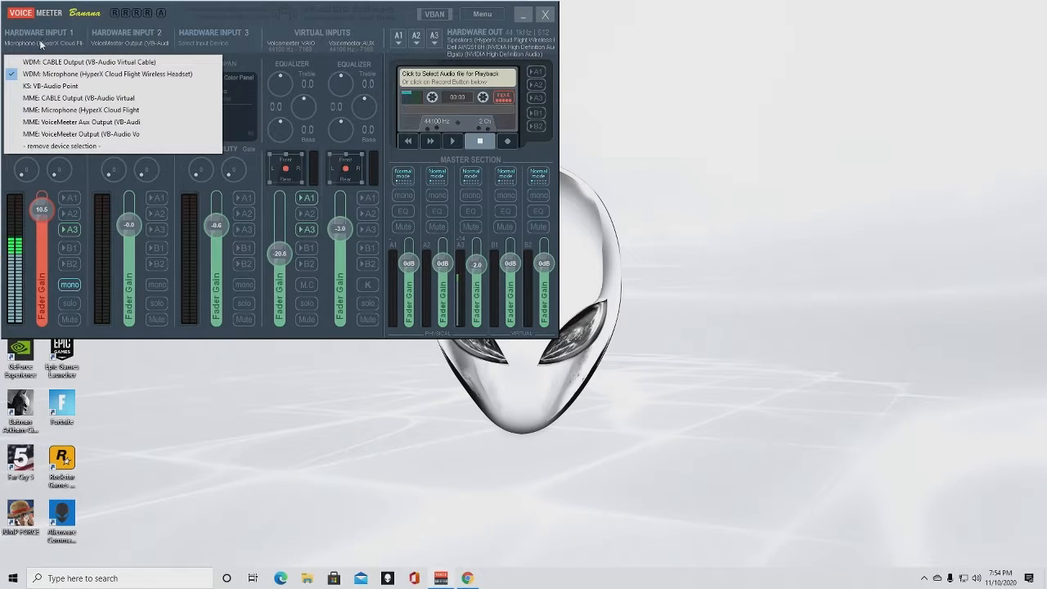
{"action": "left_click", "coordinate": [41, 39]}
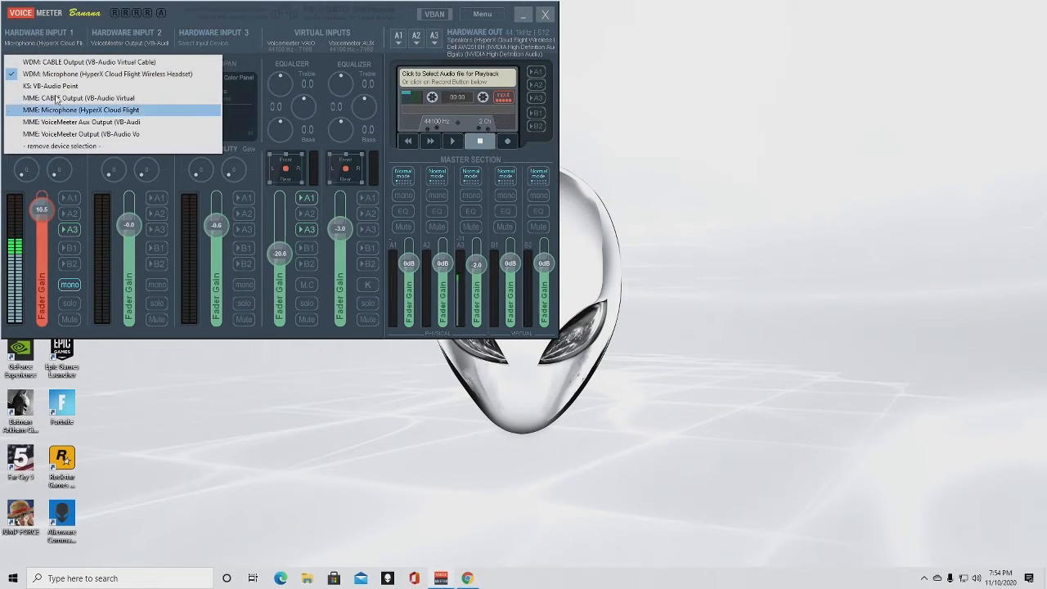
{"action": "left_click", "coordinate": [85, 10]}
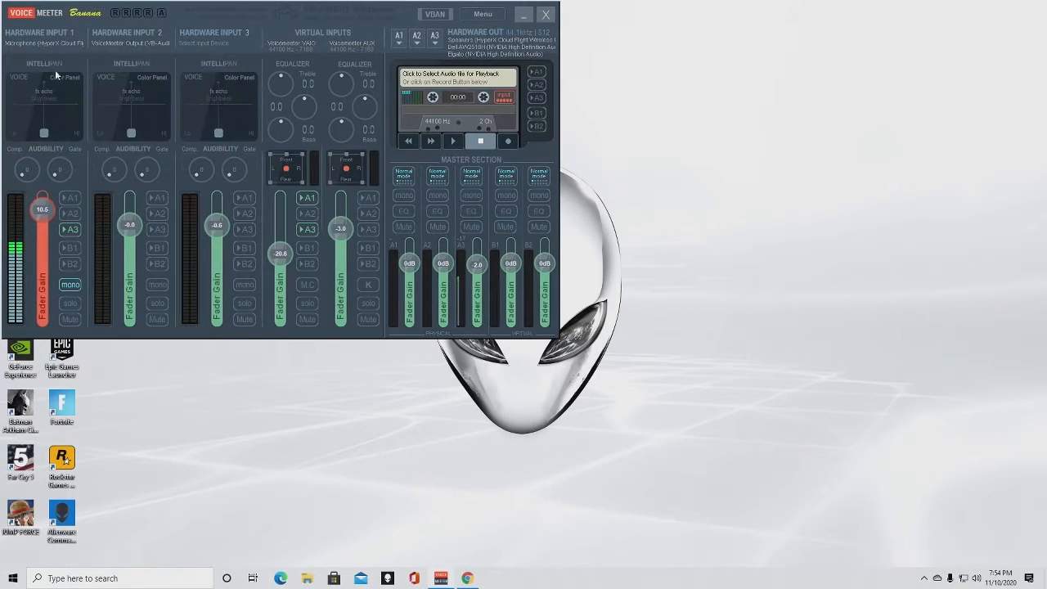
- Toggle the A3 routing of Hardware Input 1 off and back on
{"action": "left_click", "coordinate": [70, 285]}
{"action": "left_click", "coordinate": [71, 231]}
{"action": "left_click", "coordinate": [72, 231]}
- Review the devices assigned to hardware output A3 and to Hardware Input 2
{"action": "left_click", "coordinate": [434, 41]}
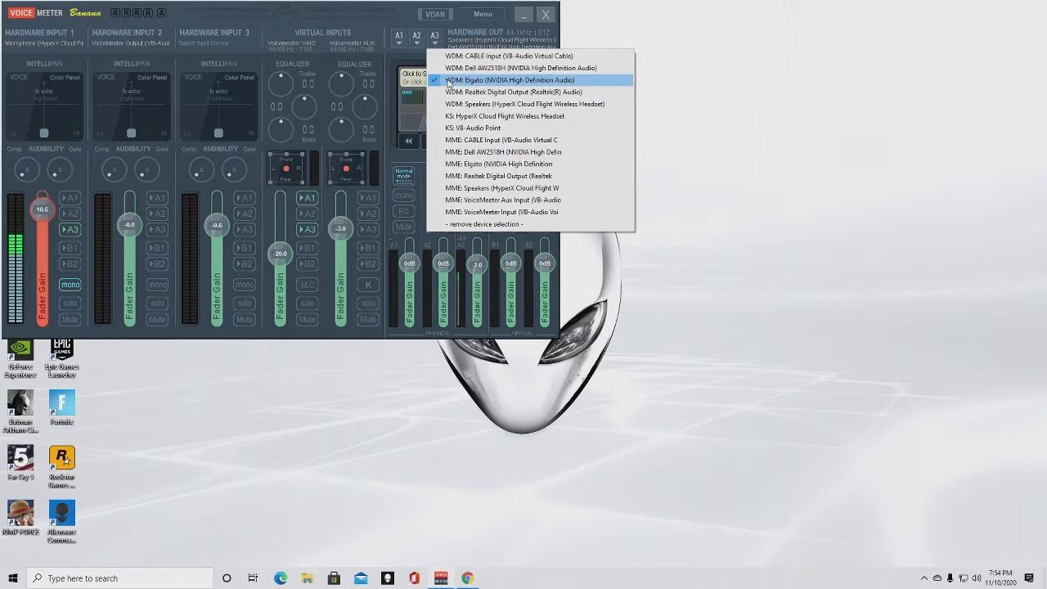
{"action": "left_click", "coordinate": [362, 15]}
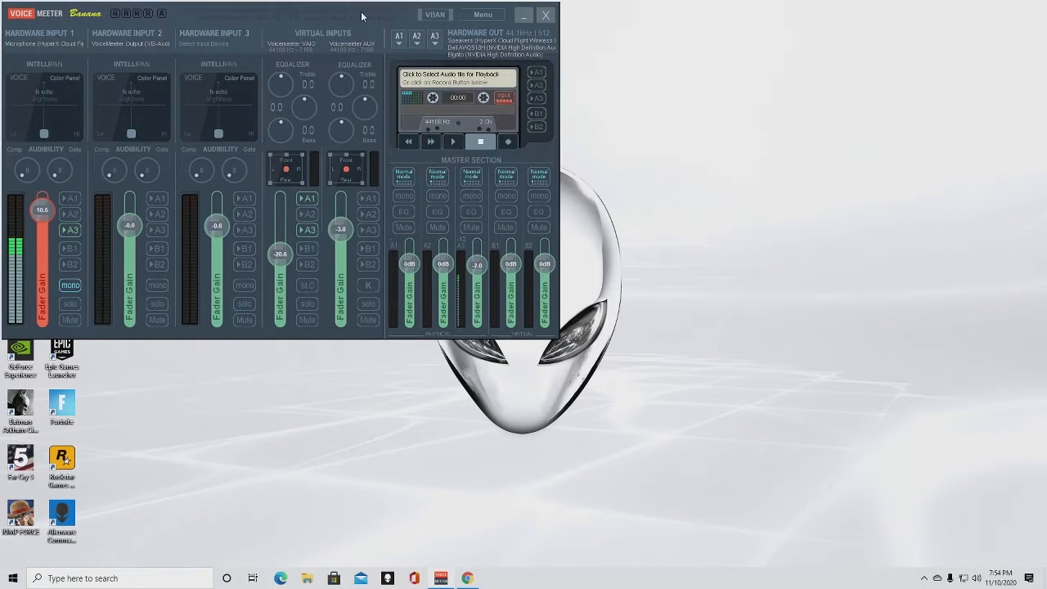
{"action": "left_click", "coordinate": [132, 32]}
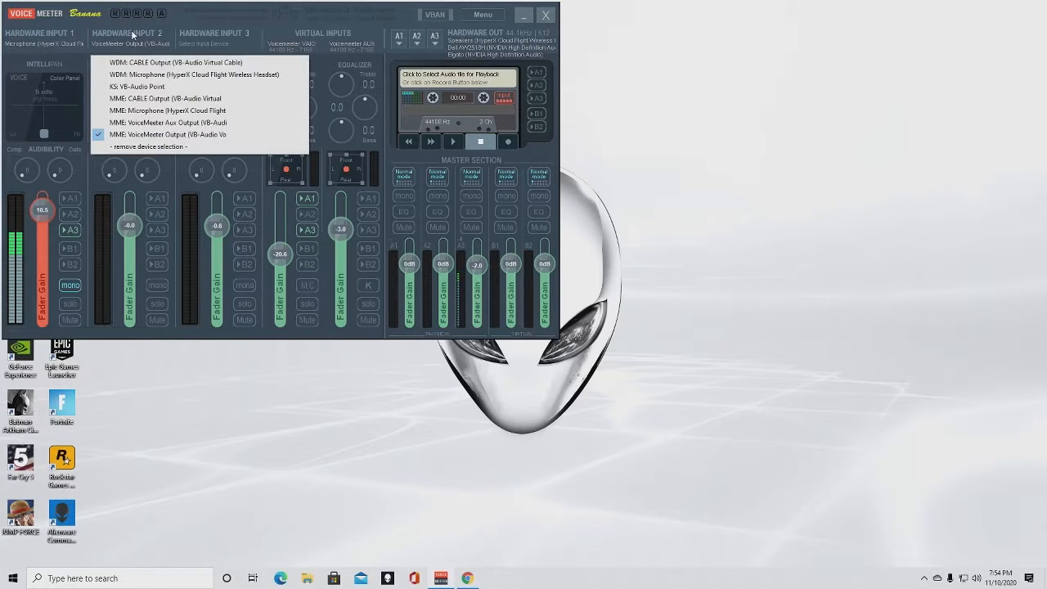
{"action": "left_click", "coordinate": [173, 13]}
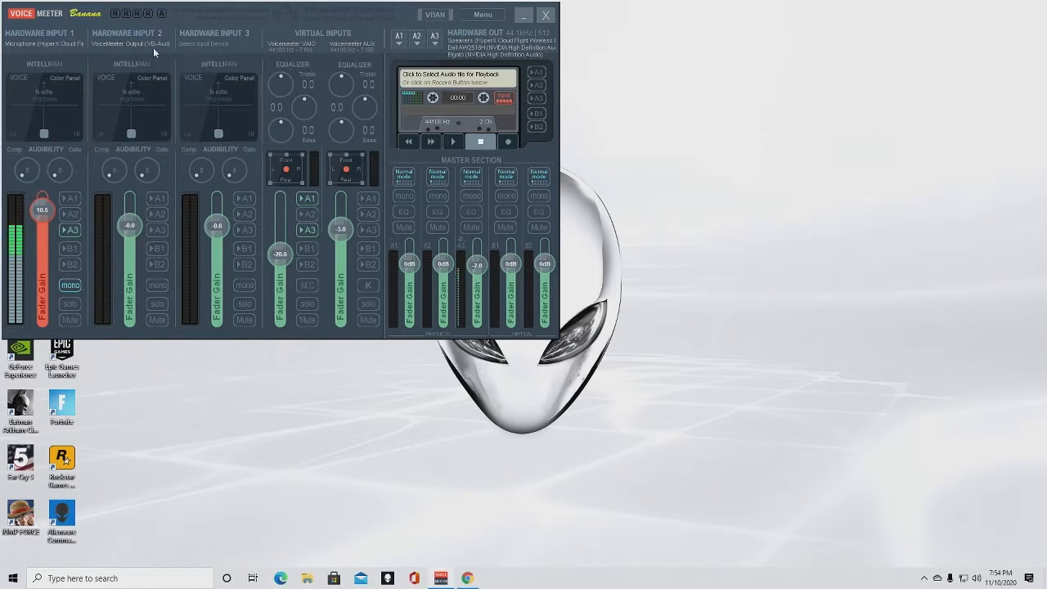
- Switch to Chrome, play the YouTube music mix with the system volume lowered to 82, and return to VoiceMeeter Banana
{"action": "left_click", "coordinate": [467, 578]}
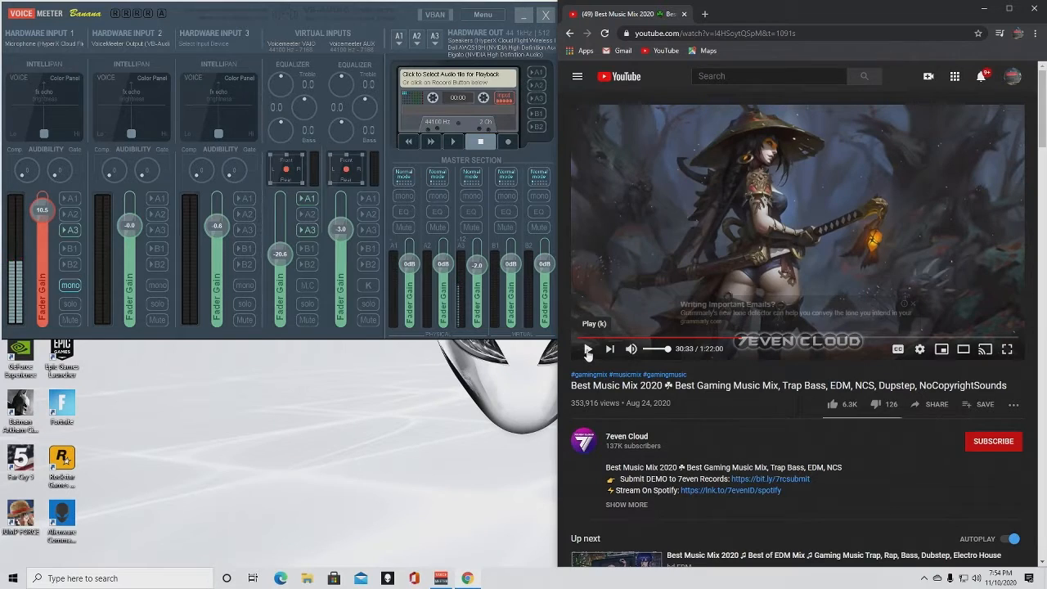
{"action": "key", "text": "XF86AudioLowerVolume"}
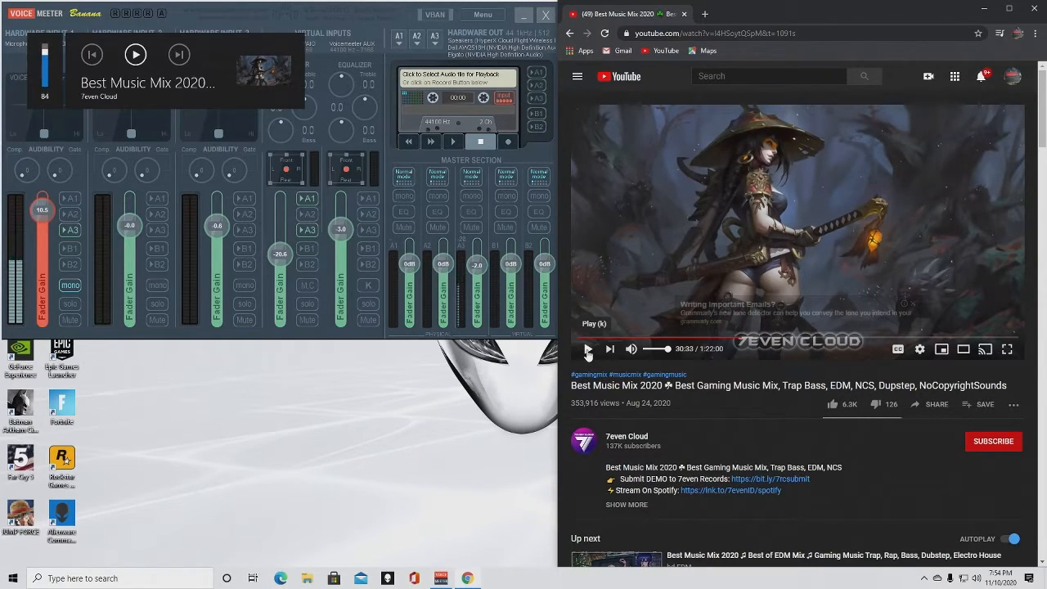
{"action": "key", "text": "XF86AudioPlay"}
{"action": "key", "text": "XF86AudioLowerVolume"}
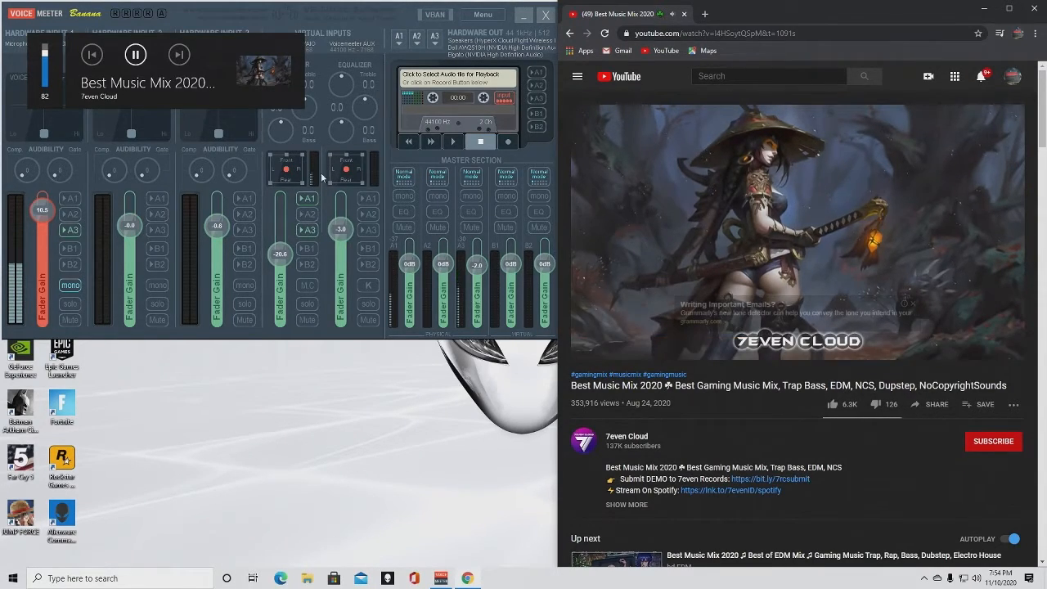
{"action": "left_click", "coordinate": [299, 13]}
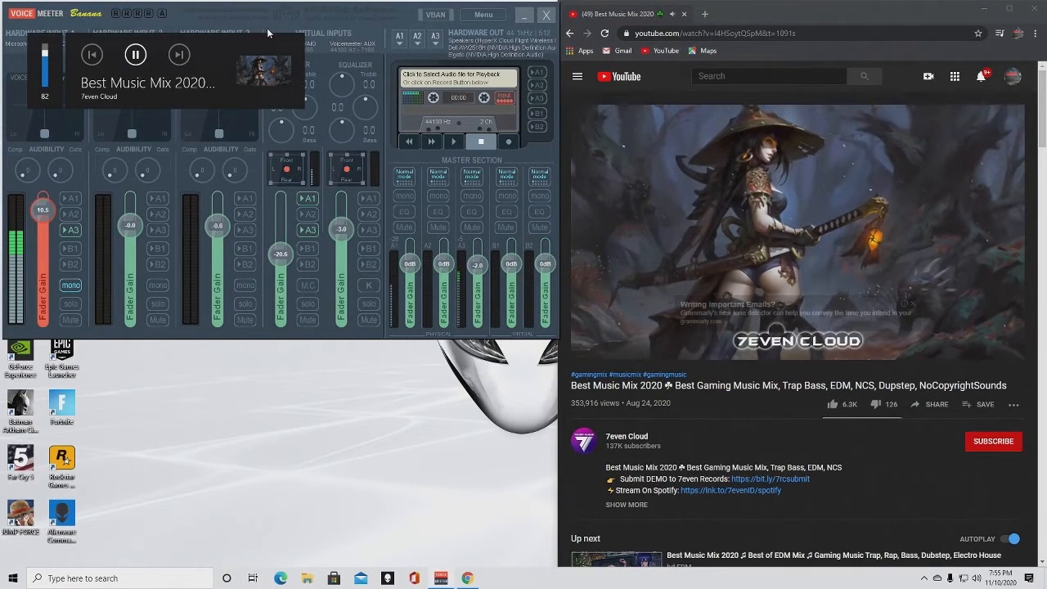
- Lower the system volume further while the music keeps playing
{"action": "key", "text": "XF86AudioLowerVolume"}
{"action": "key", "text": "XF86AudioLowerVolume"}
{"action": "key", "text": "XF86AudioLowerVolume"}
{"action": "key", "text": "XF86AudioLowerVolume"}
{"action": "key", "text": "XF86AudioLowerVolume"}
{"action": "key", "text": "XF86AudioLowerVolume"}
{"action": "key", "text": "XF86AudioLowerVolume"}
{"action": "key", "text": "XF86AudioLowerVolume"}
{"action": "key", "text": "XF86AudioLowerVolume"}
{"action": "key", "text": "XF86AudioLowerVolume"}
{"action": "key", "text": "XF86AudioLowerVolume"}
{"action": "key", "text": "XF86AudioLowerVolume"}
{"action": "key", "text": "XF86AudioLowerVolume"}
{"action": "key", "text": "XF86AudioLowerVolume"}
{"action": "key", "text": "XF86AudioLowerVolume"}
{"action": "key", "text": "XF86AudioLowerVolume"}
{"action": "key", "text": "XF86AudioLowerVolume"}
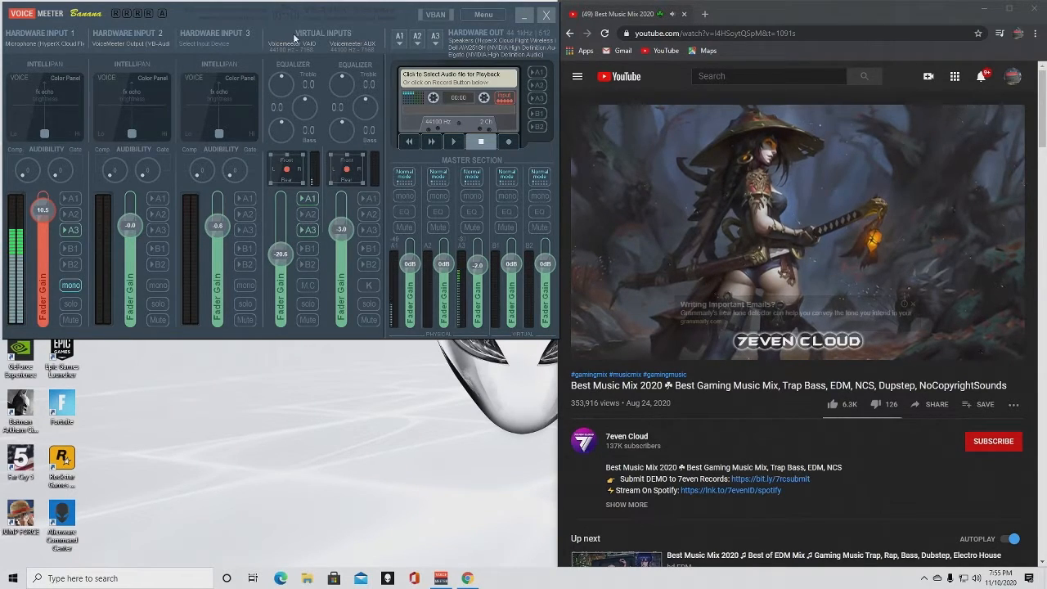
- Toggle the A1 routing of the Voicemeeter VAIO virtual input off and back on, and review the device assigned to hardware output A1
{"action": "left_click", "coordinate": [311, 197]}
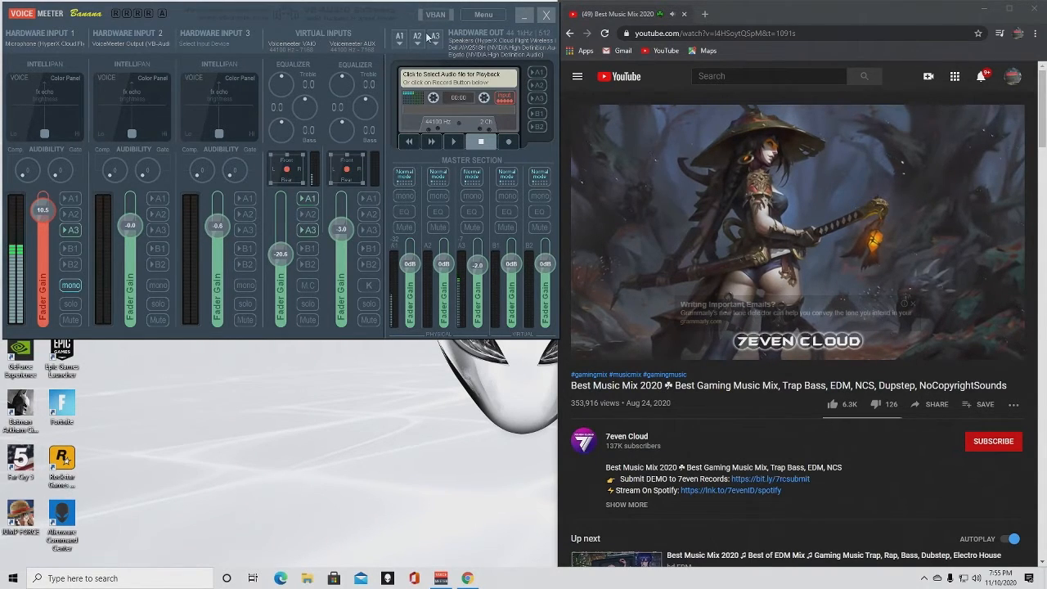
{"action": "left_click", "coordinate": [399, 38]}
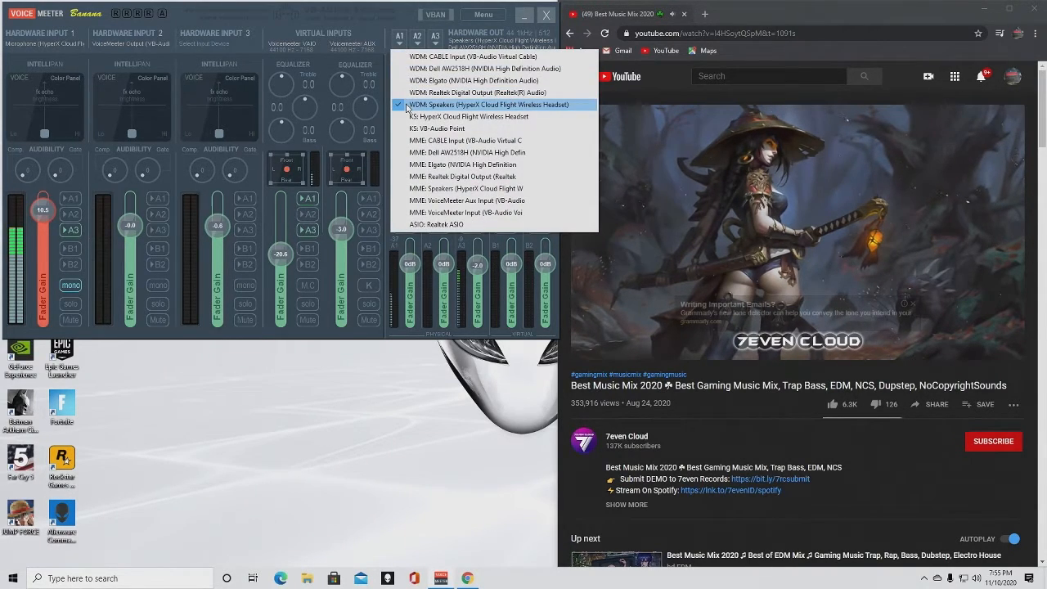
{"action": "left_click", "coordinate": [312, 196]}
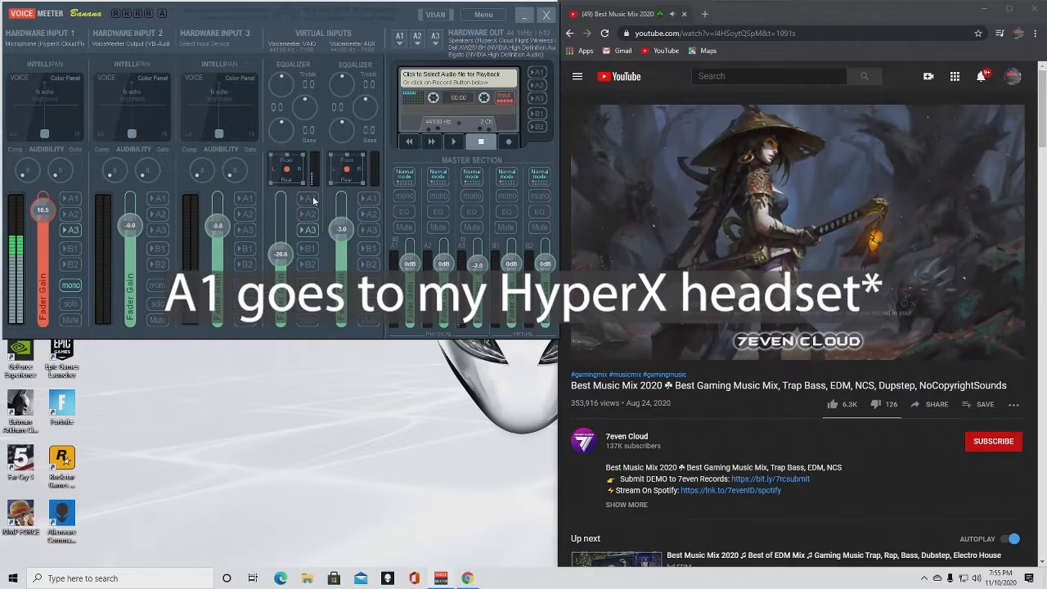
{"action": "left_click", "coordinate": [312, 198]}
{"action": "left_click", "coordinate": [400, 38]}
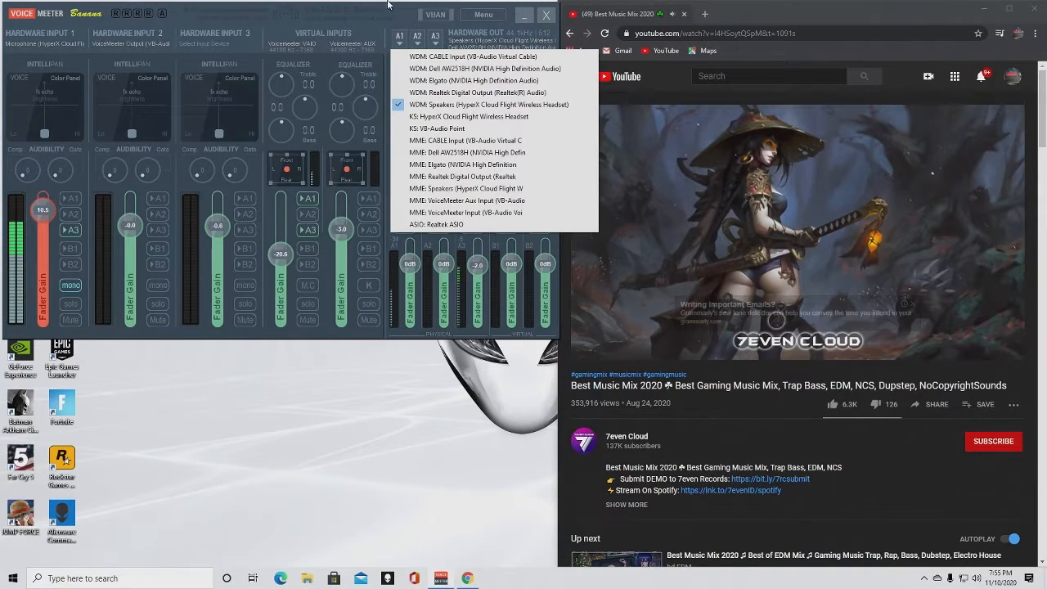
{"action": "left_click", "coordinate": [380, 39]}
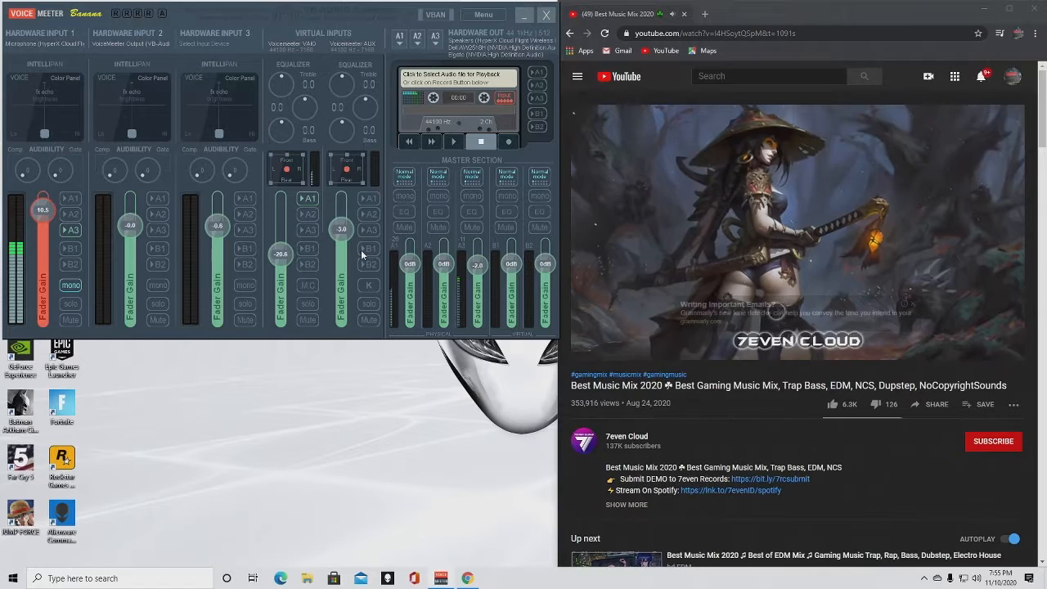
- Check the device assigned to hardware output A3 and turn the A3 routing of the Voicemeeter VAIO virtual input back on
{"action": "left_click", "coordinate": [436, 38]}
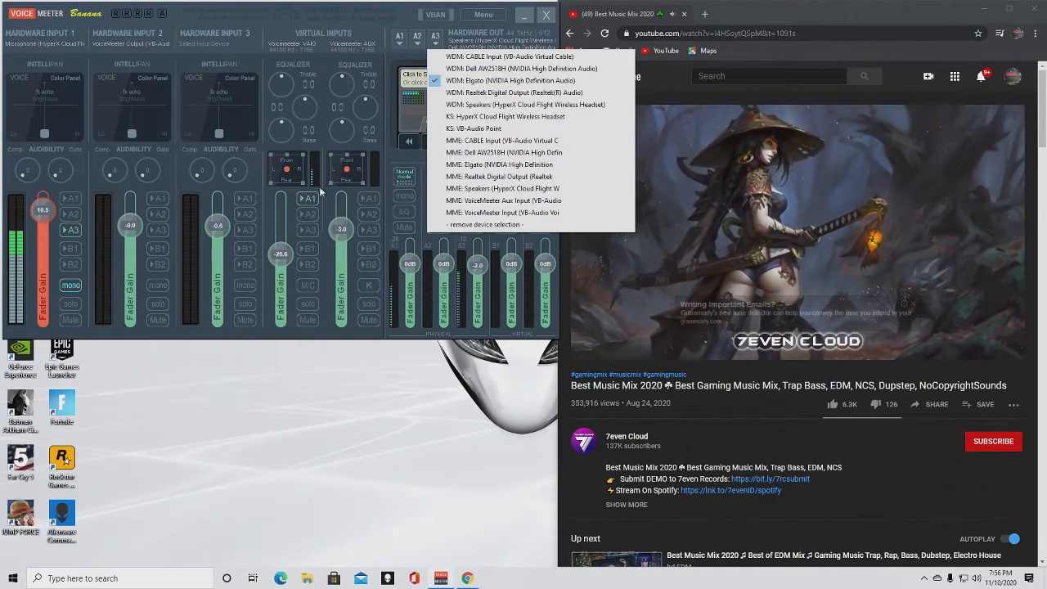
{"action": "left_click", "coordinate": [298, 27]}
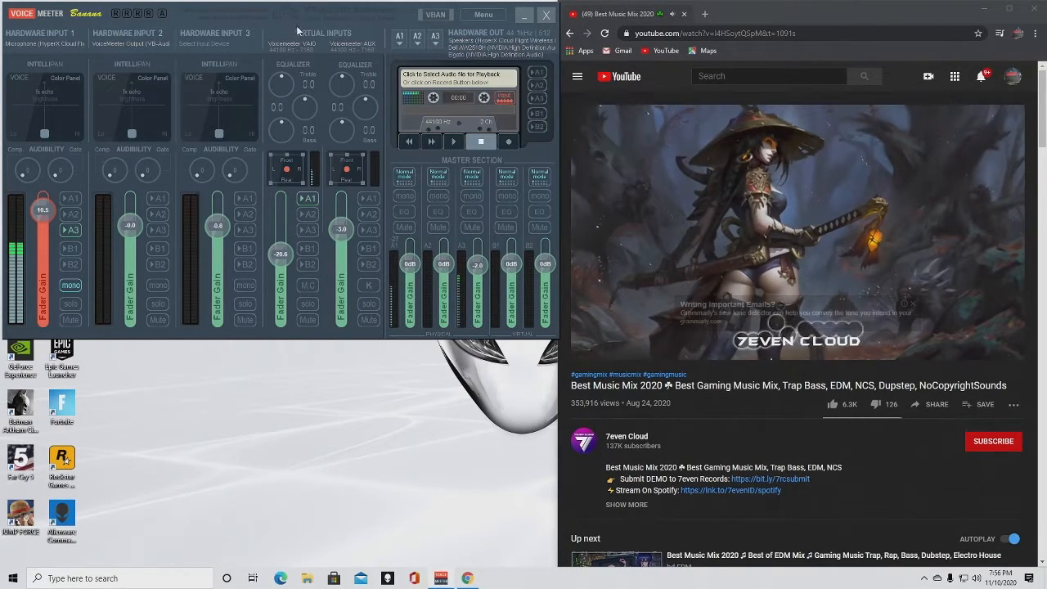
{"action": "left_click", "coordinate": [311, 230]}
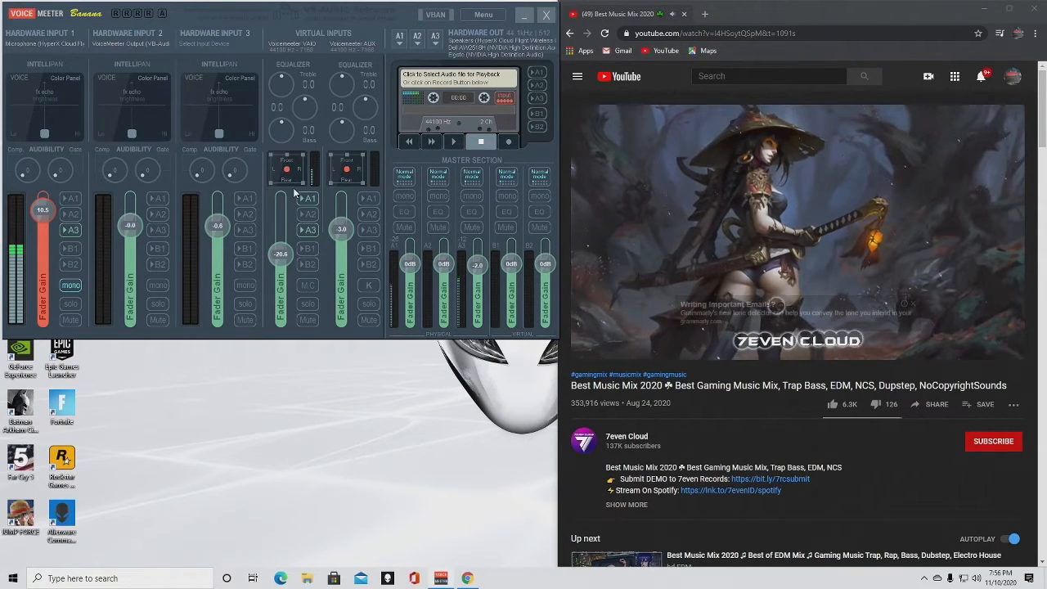
{"action": "left_click", "coordinate": [309, 200]}
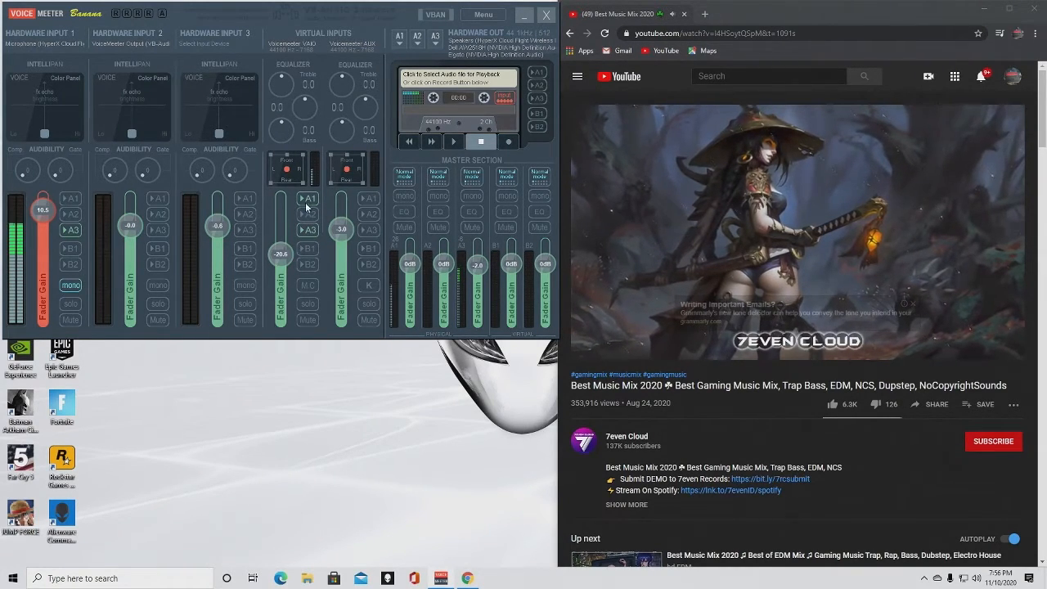
{"action": "left_click", "coordinate": [310, 231]}
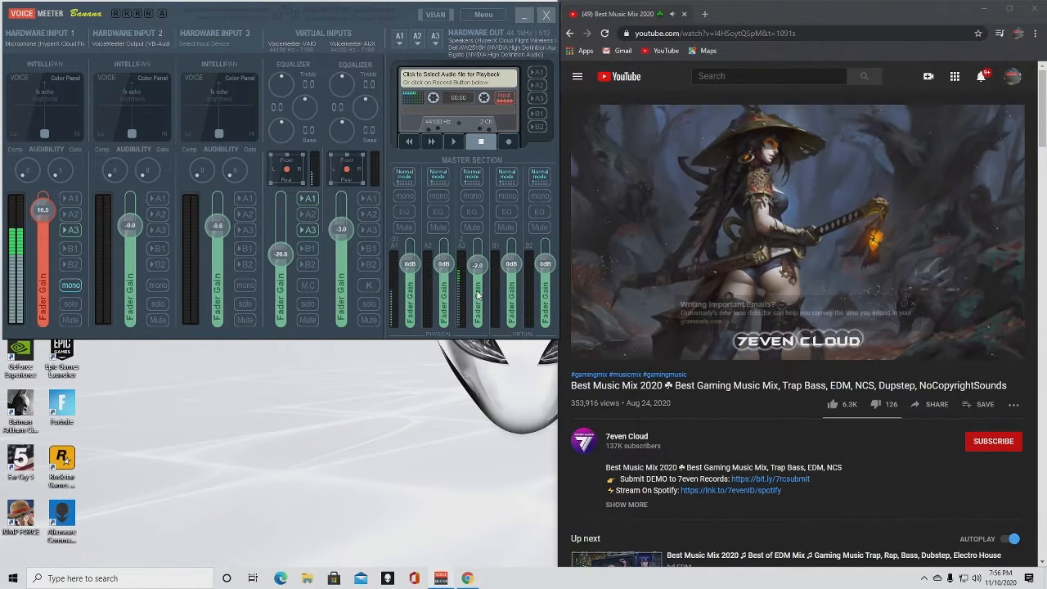
- Review the default and default communications recording devices in the Windows Sound settings, and close them
{"action": "right_click", "coordinate": [977, 581]}
{"action": "left_click", "coordinate": [954, 552]}
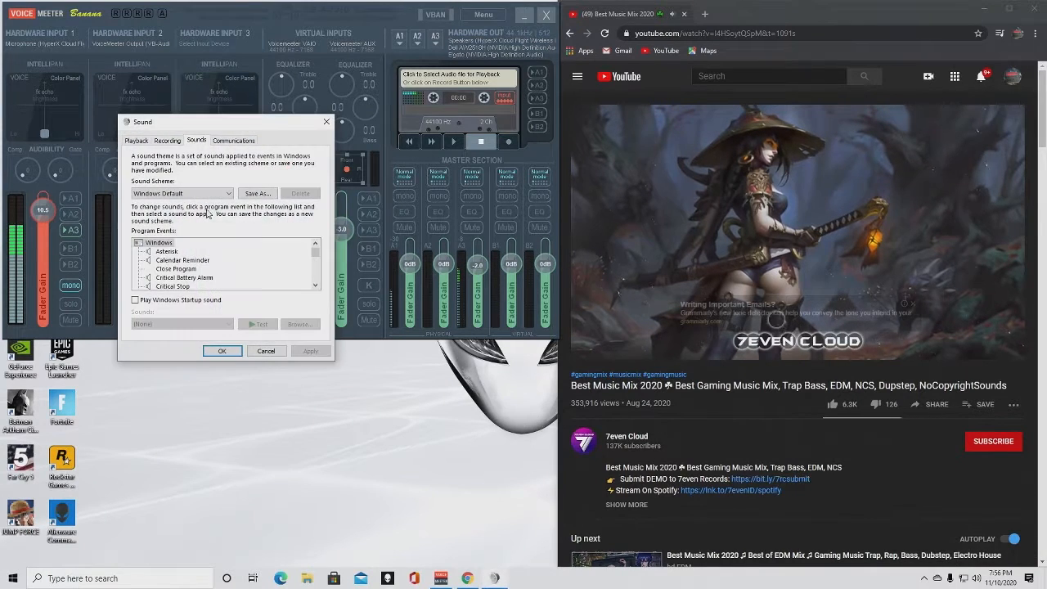
{"action": "left_click_drag", "start_coordinate": [200, 123], "coordinate": [334, 325]}
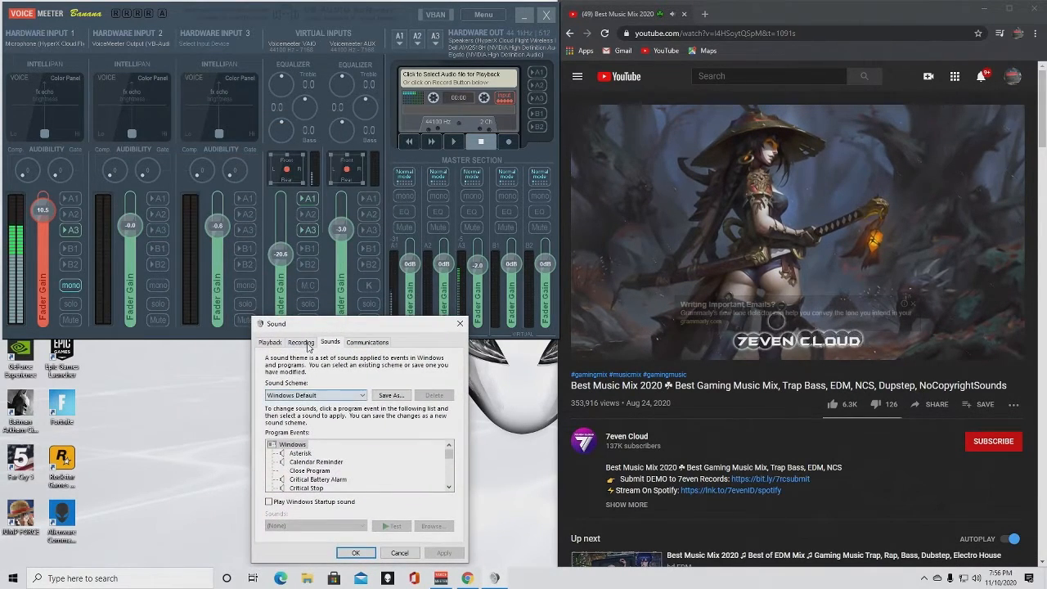
{"action": "left_click", "coordinate": [301, 343]}
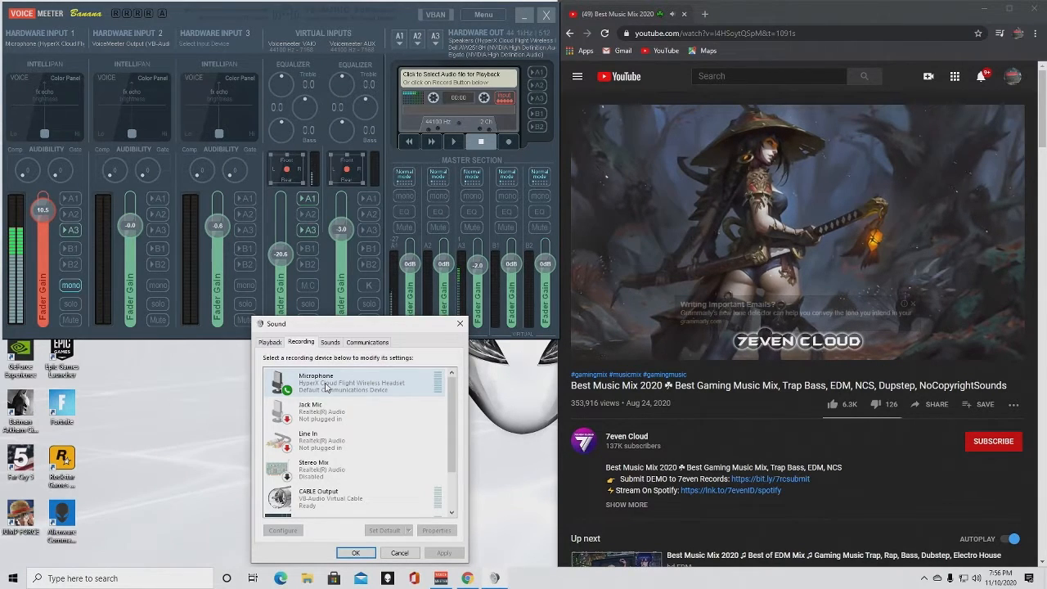
{"action": "scroll", "coordinate": [327, 458], "scroll_direction": "down", "scroll_amount": 3}
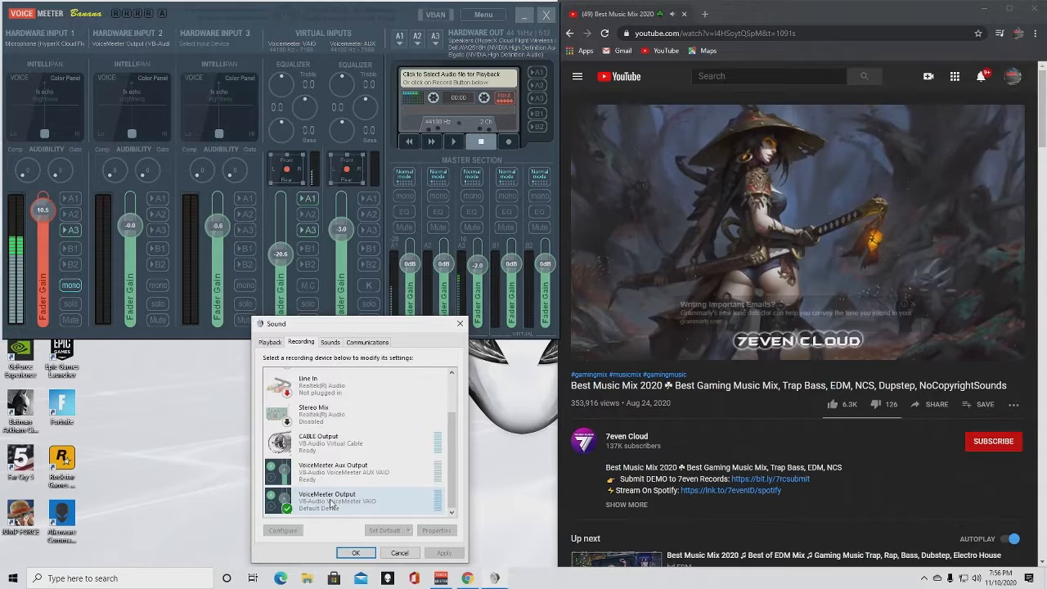
{"action": "scroll", "coordinate": [339, 486], "scroll_direction": "up", "scroll_amount": 3}
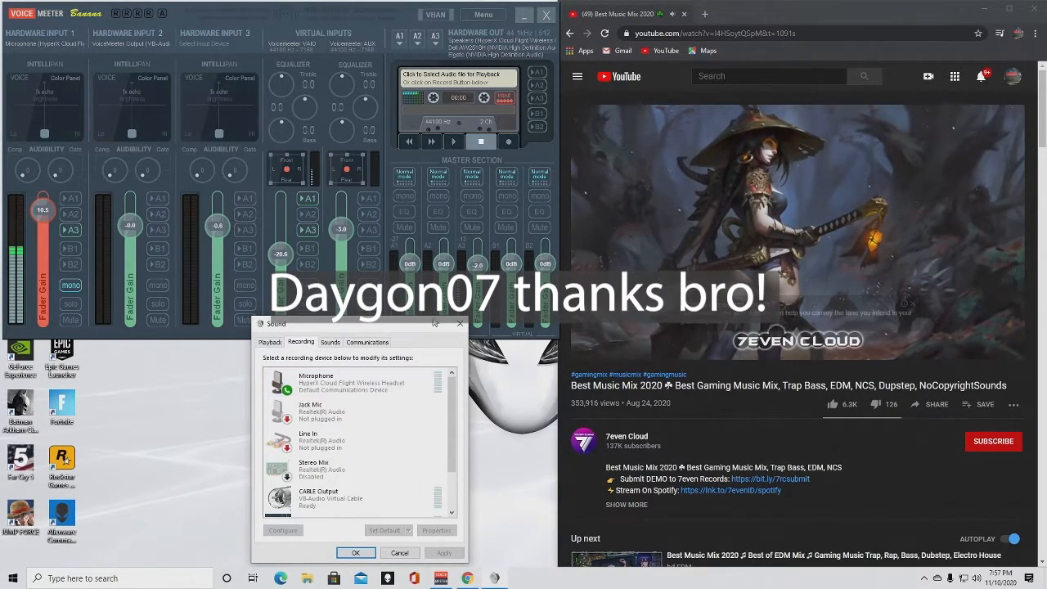
{"action": "left_click", "coordinate": [459, 323]}
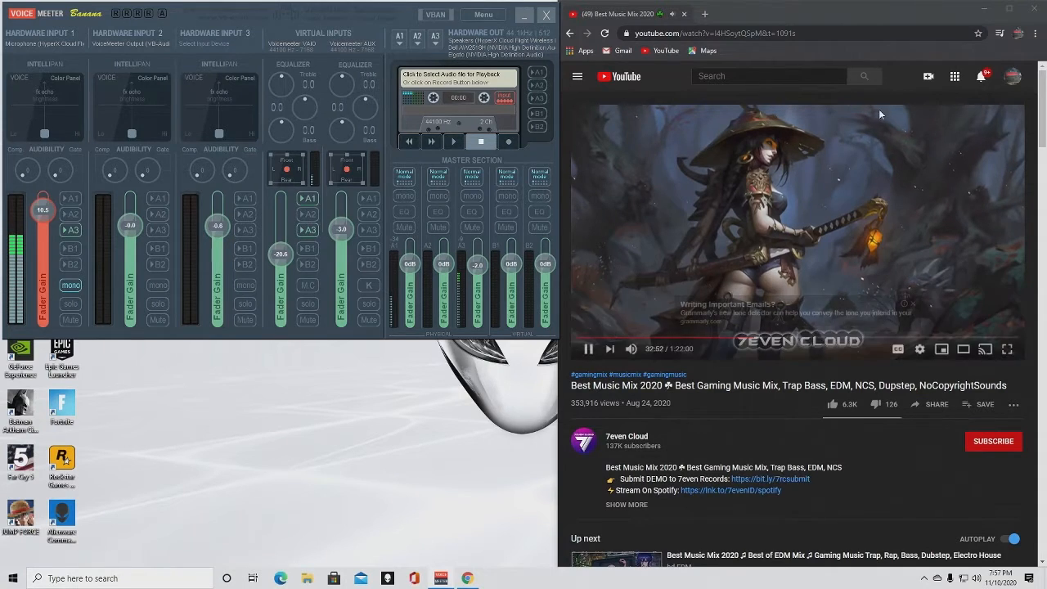
- Pause the YouTube music mix and minimize the browser window
{"action": "left_click", "coordinate": [588, 348]}
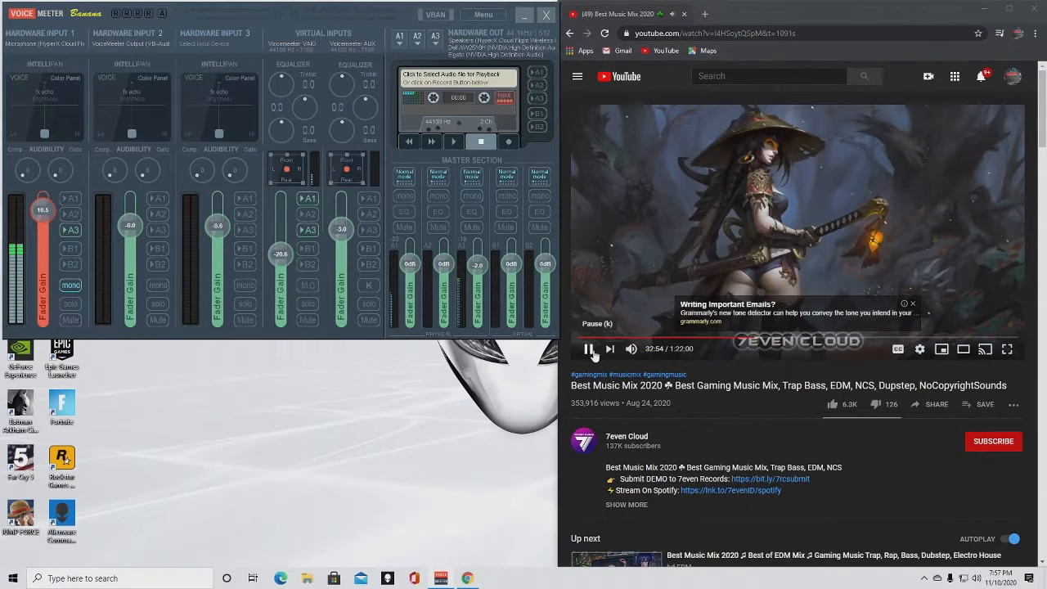
{"action": "left_click", "coordinate": [985, 11]}
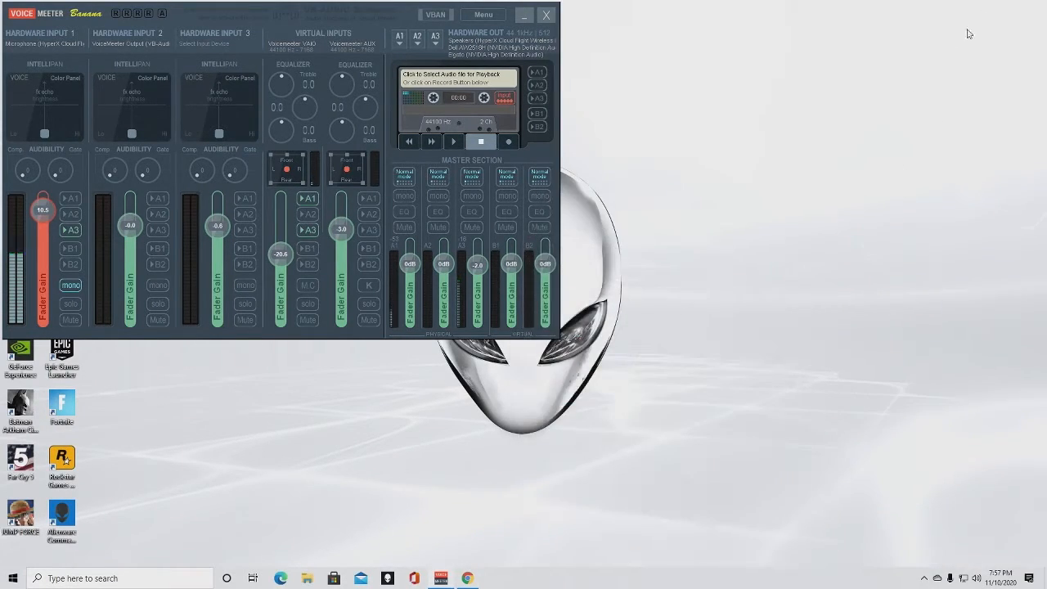